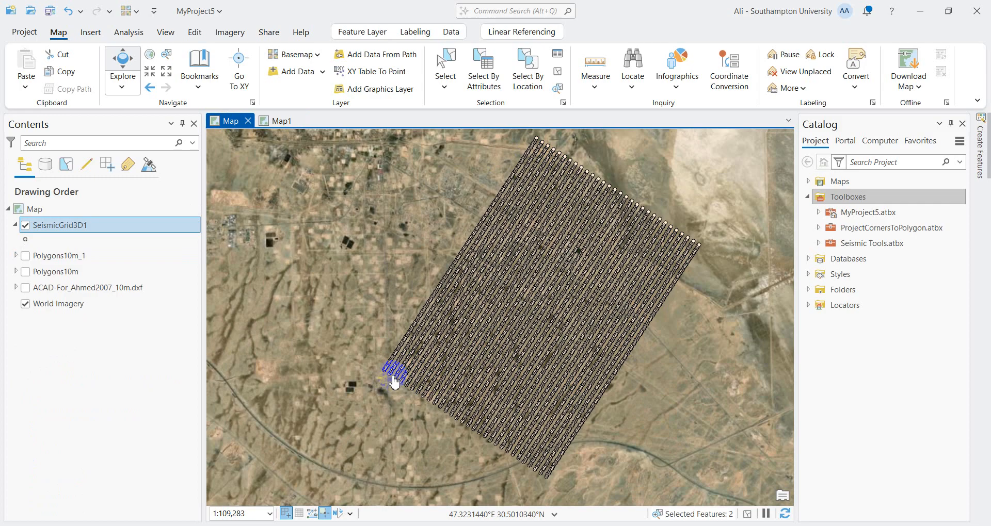
- Measure the distance between the first two SeismicGrid3D1 points at the grid's southwest corner
click(596, 59)
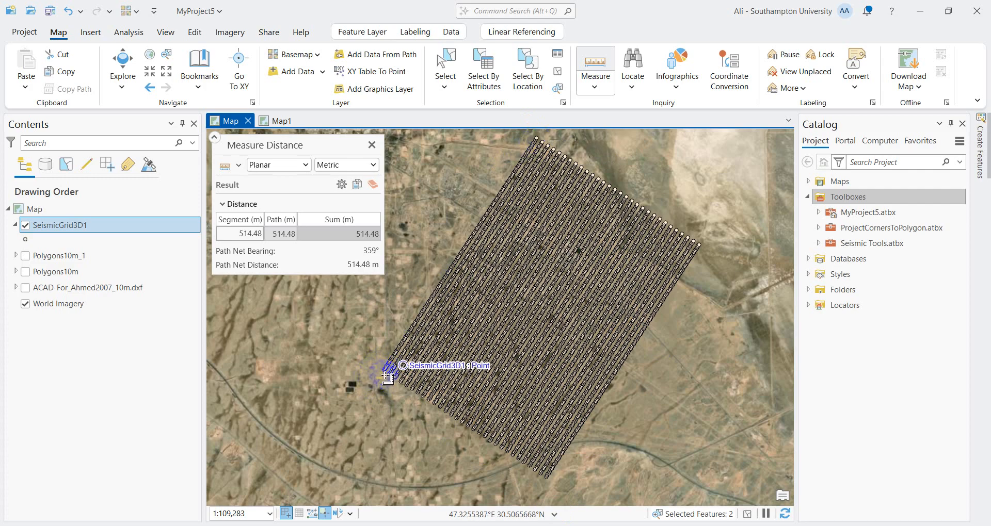
scroll(386, 366, up, 4)
scroll(406, 372, up, 5)
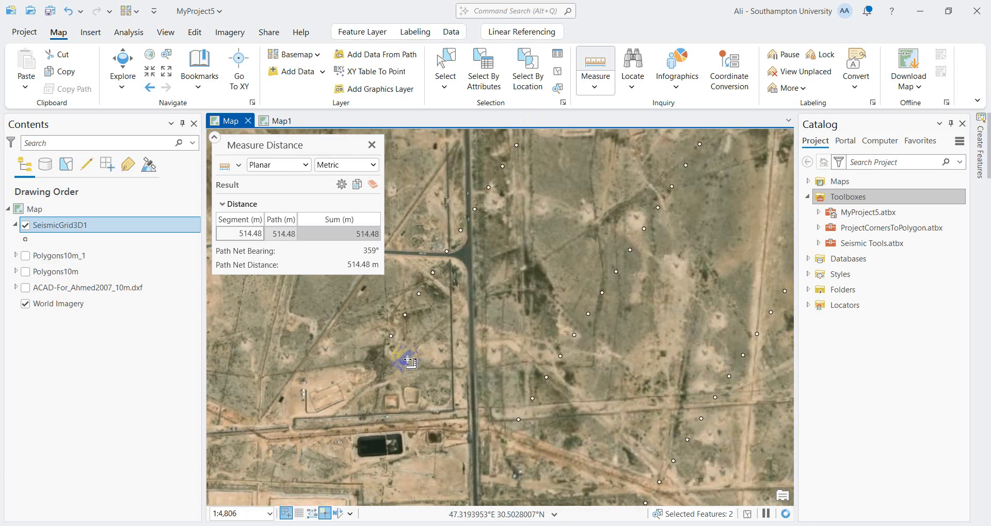
click(390, 335)
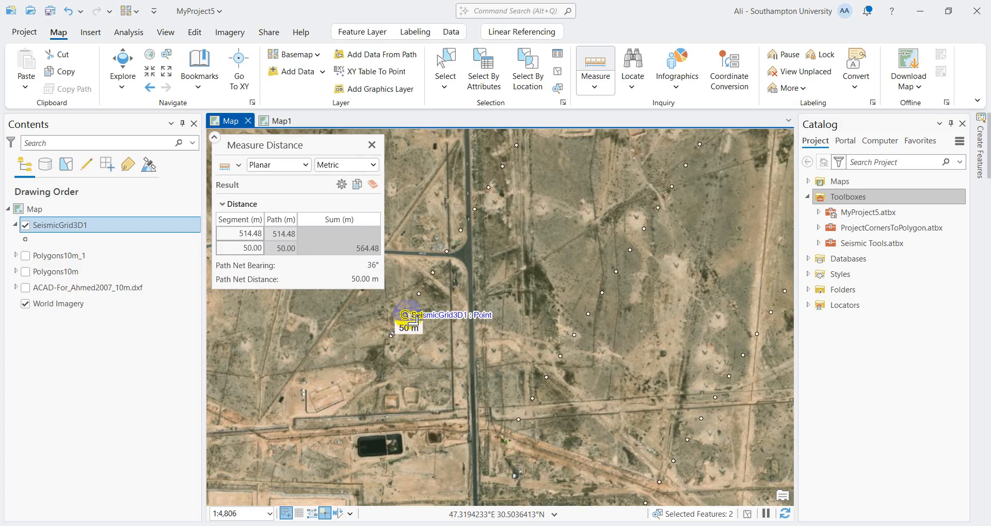
click(372, 146)
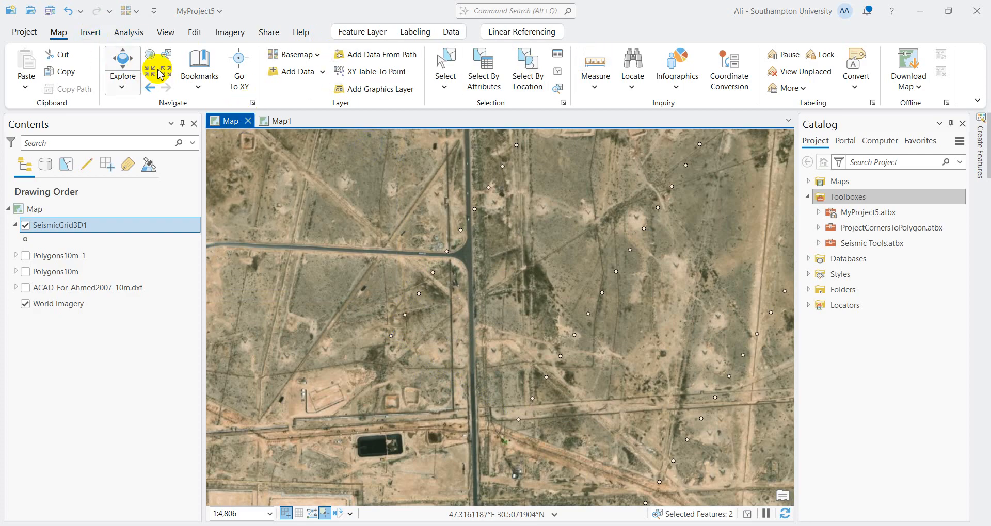
- Inspect the track and bin numbers of the SeismicGrid3D1 point at the grid's southwest corner
click(392, 341)
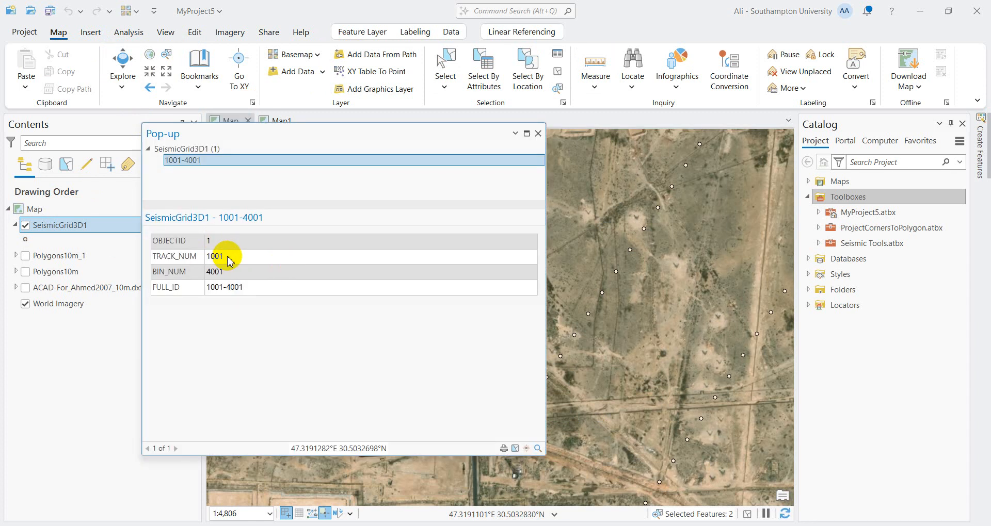
drag(228, 257, 202, 272)
click(233, 272)
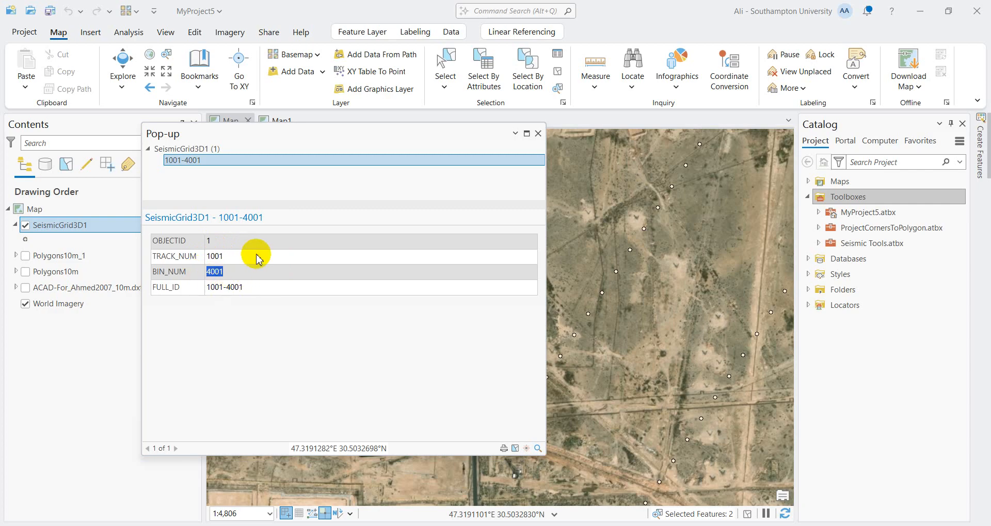
click(537, 133)
- Inspect the track and bin numbers of the point at the northern end of the grid's first track
scroll(518, 296, down, 8)
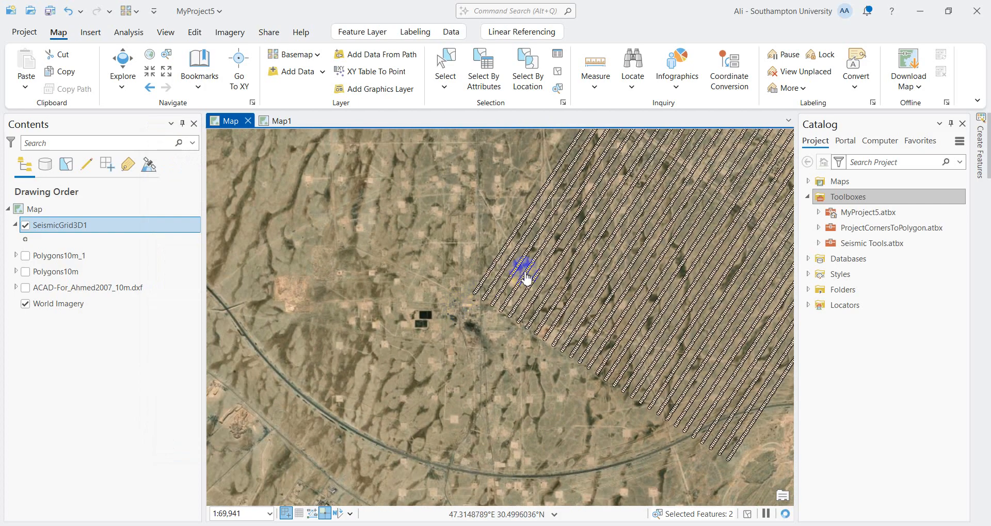
drag(487, 312, 378, 438)
scroll(359, 427, down, 4)
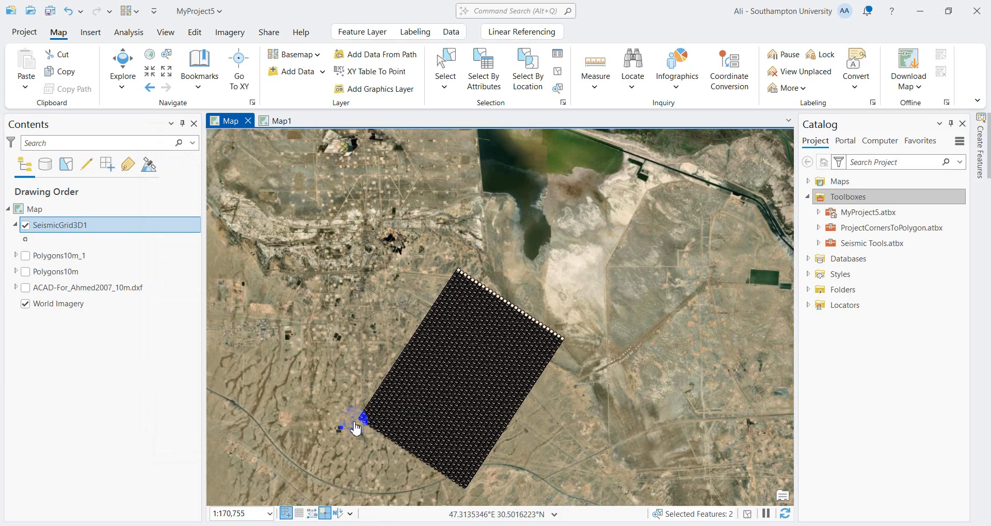
scroll(456, 258, up, 4)
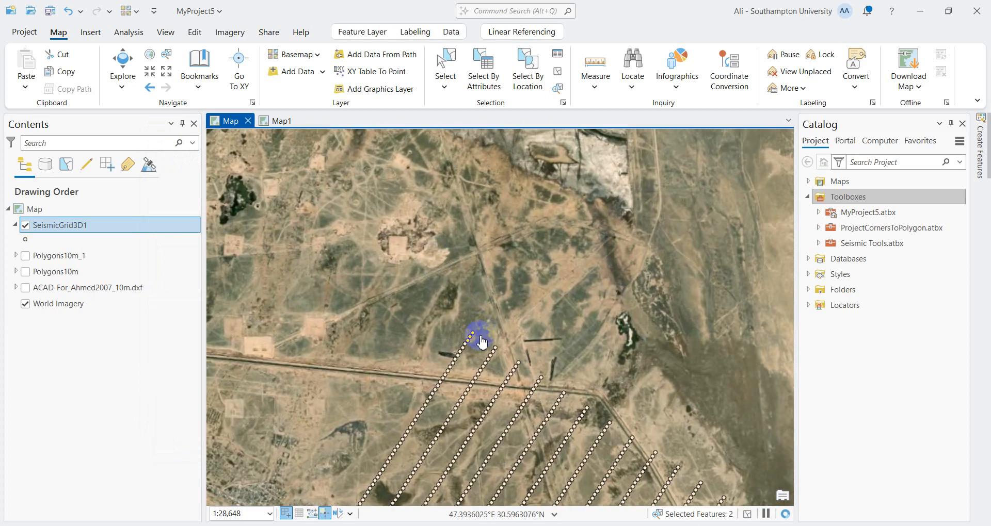
scroll(465, 343, up, 3)
click(454, 347)
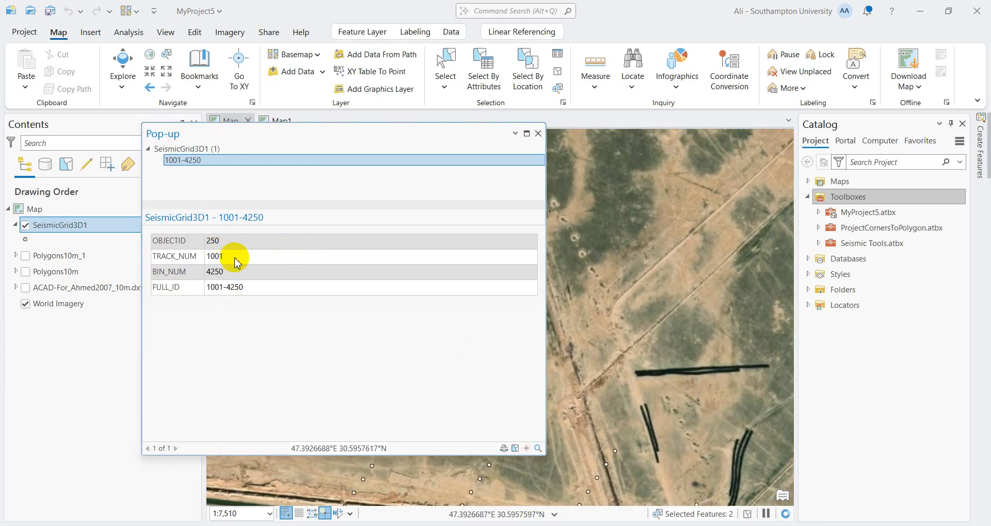
drag(234, 262, 199, 259)
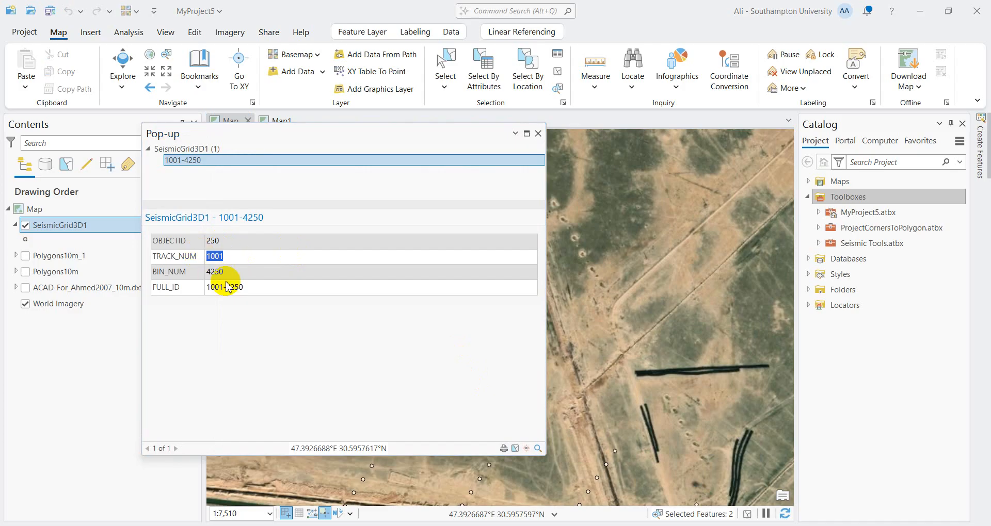
drag(229, 273, 212, 274)
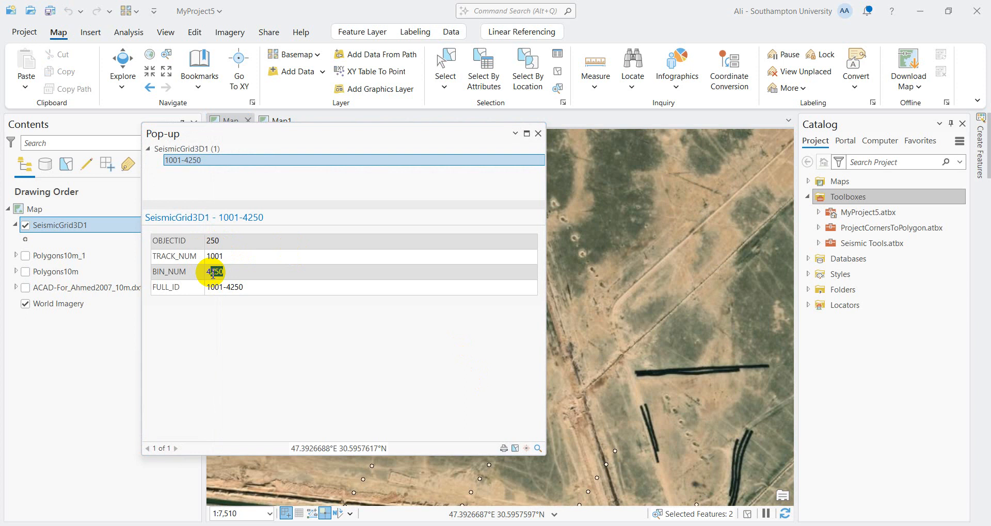
click(538, 133)
- Return to the grid's southwest corner point and check its attributes again
scroll(518, 214, down, 10)
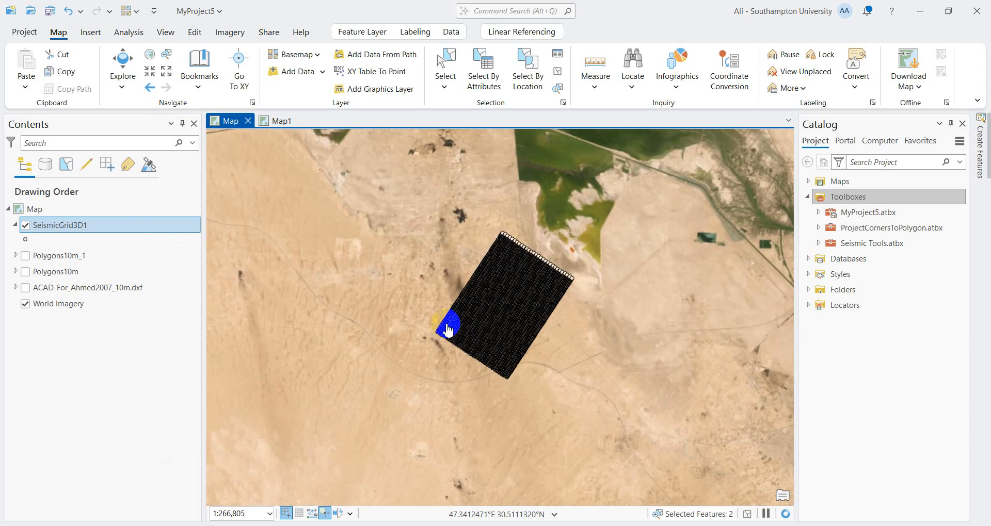
scroll(445, 333, up, 6)
scroll(381, 365, up, 3)
drag(252, 439, 579, 236)
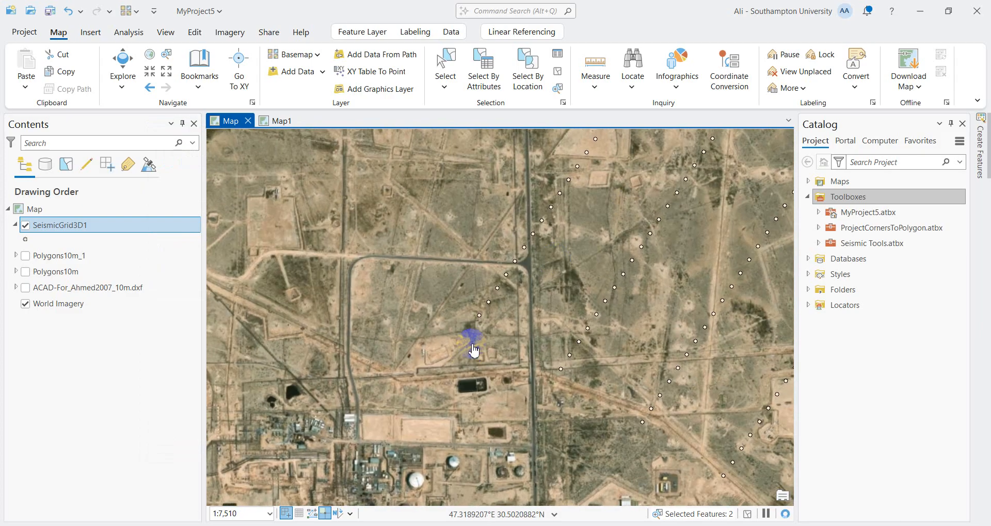
click(480, 316)
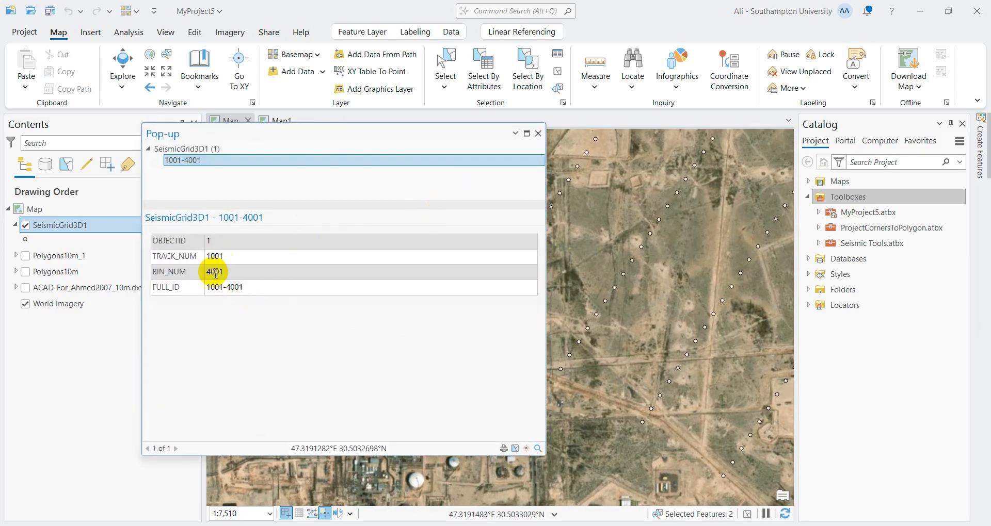
click(538, 134)
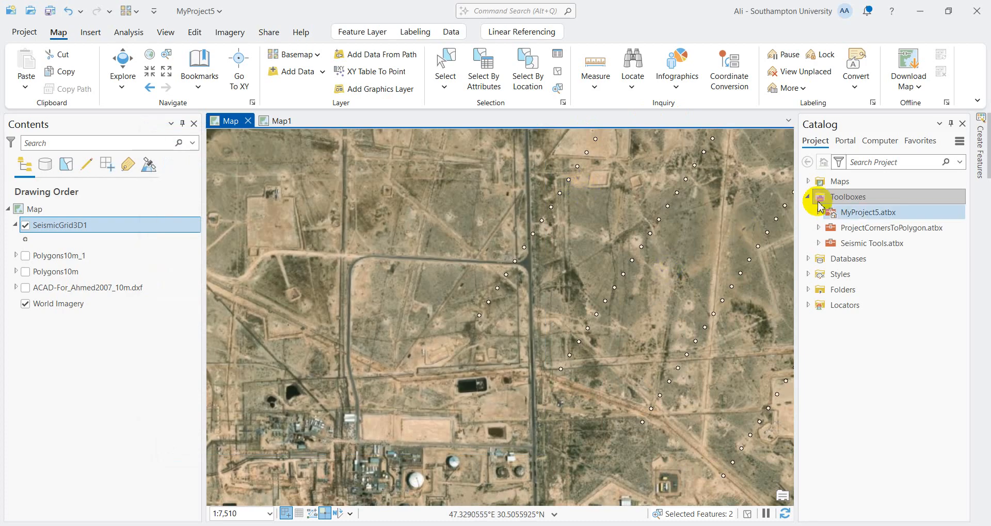
- Switch to the text document and copy the Google Drive link to the toolbox
key(alt+Tab)
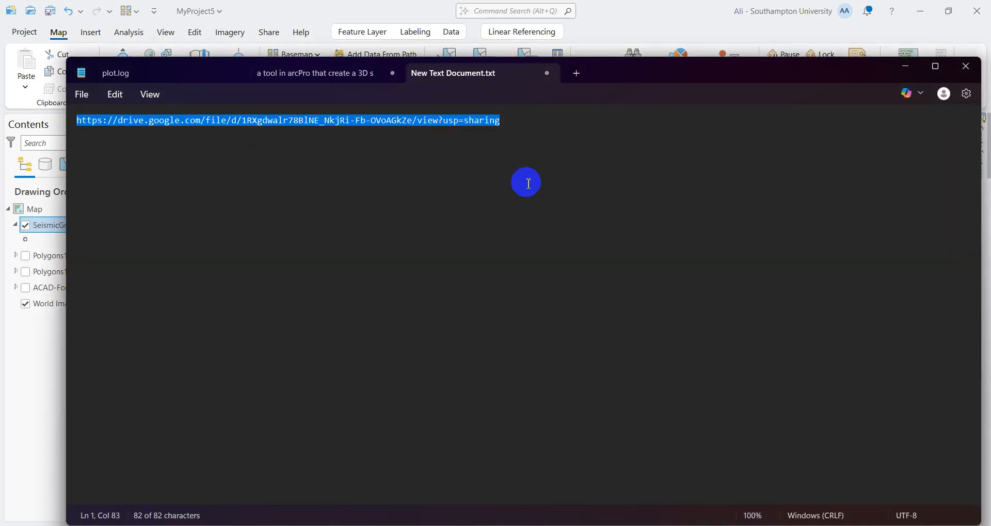
drag(513, 123, 3, 118)
key(ctrl+c)
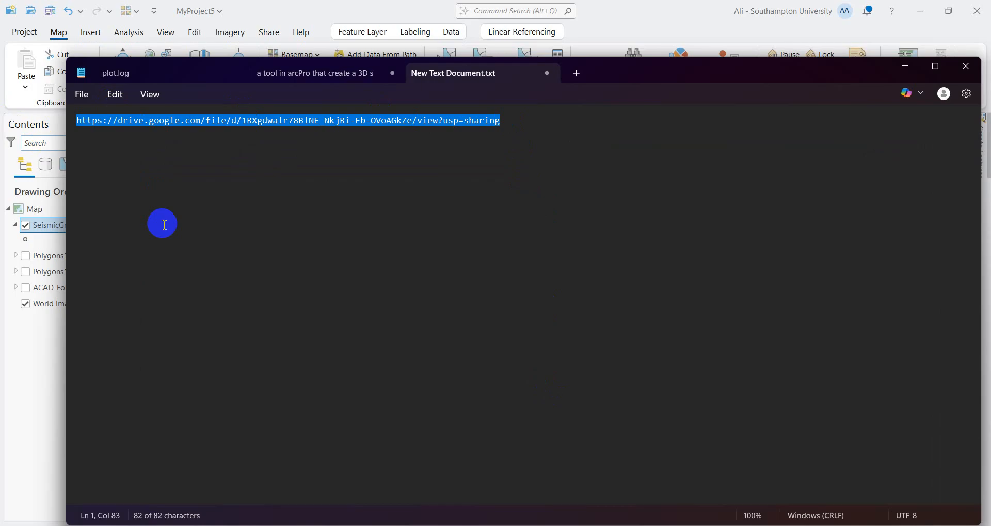
- Switch to Chrome, open the copied Drive link and download 3DSeismicGrid.atbx
key(alt+Tab)
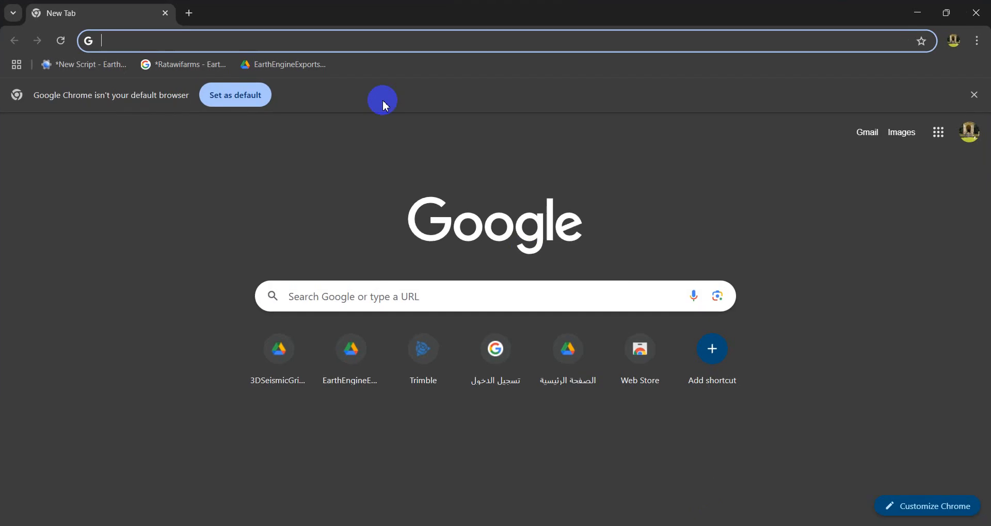
click(154, 40)
key(ctrl+v)
click(223, 71)
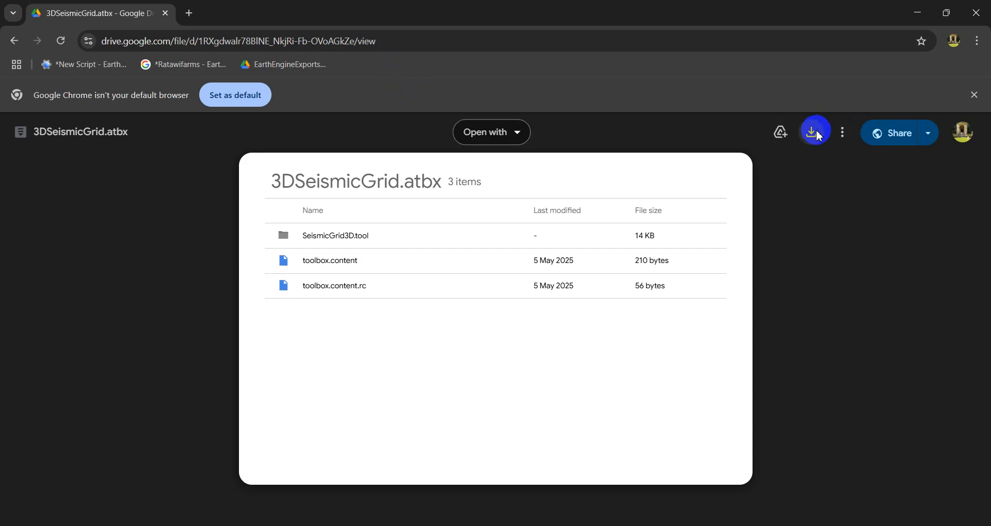
click(813, 133)
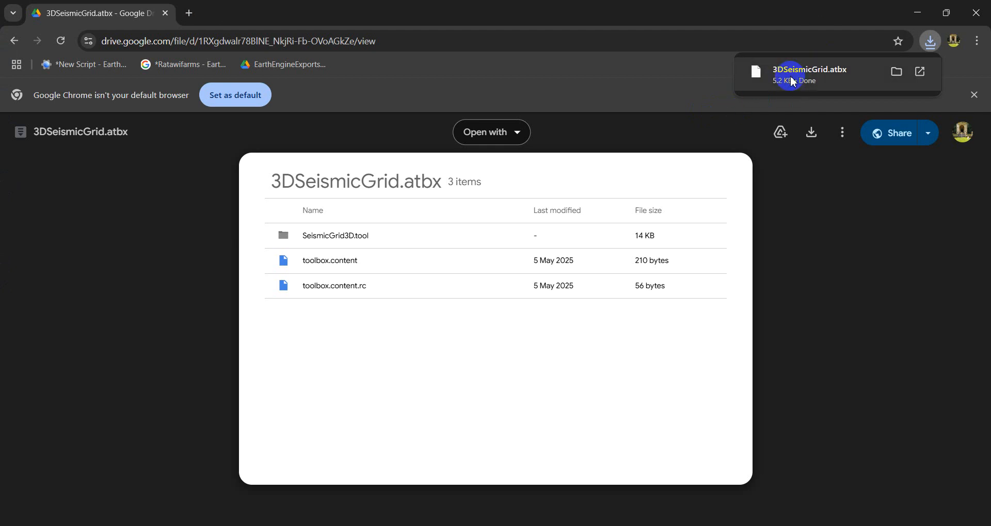
- Switch back to ArcGIS Pro and display Map1 with the project polygon
click(694, 525)
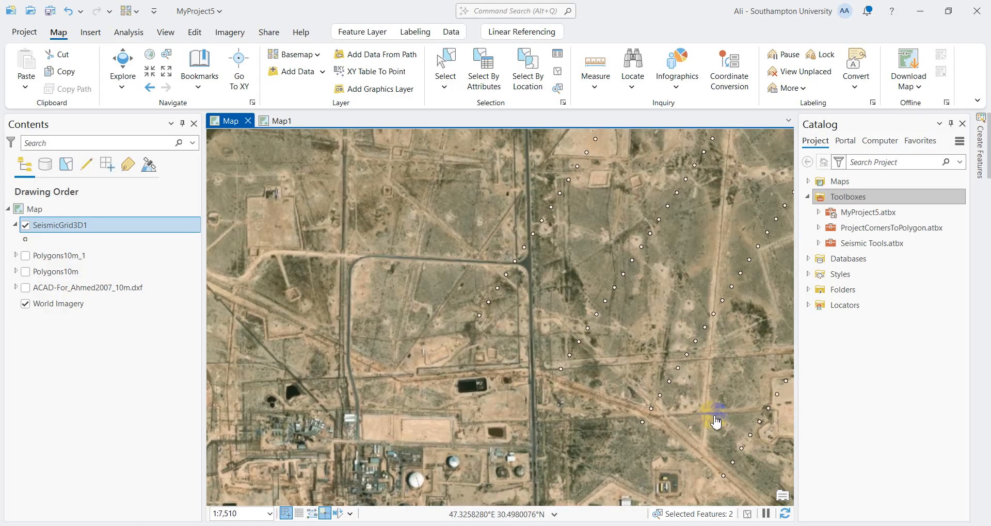
click(853, 201)
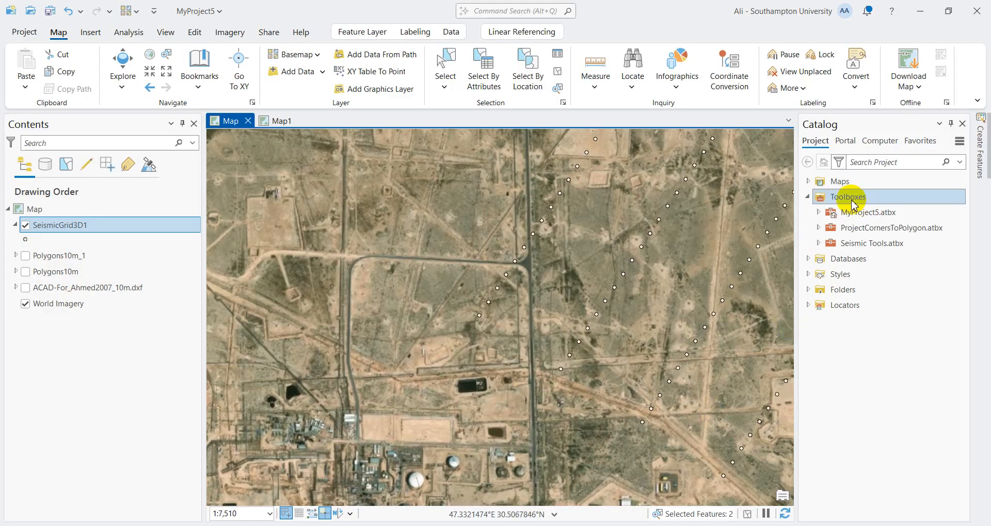
click(276, 120)
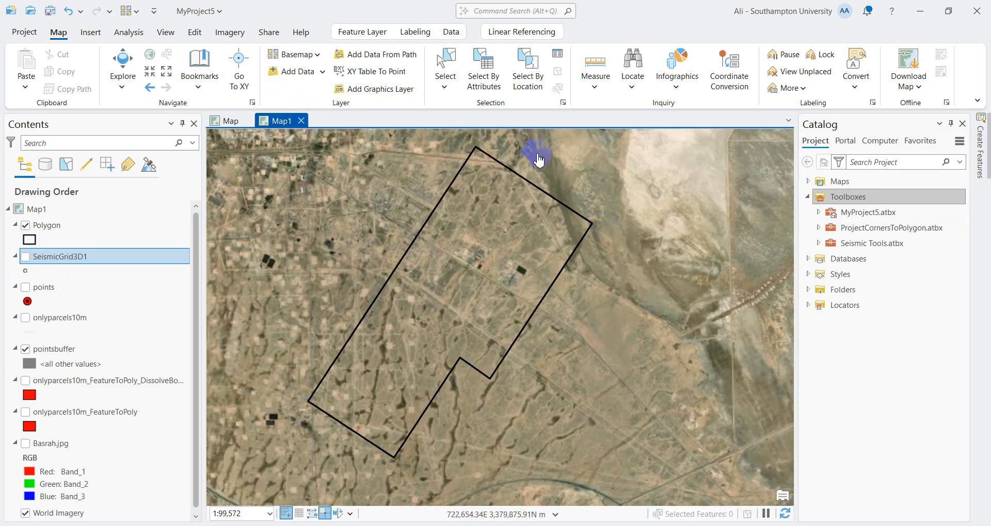
- Add the 3DSeismicGrid.atbx toolbox to the project from the Downloads folder, sorting its contents by date modified to find it
right_click(842, 201)
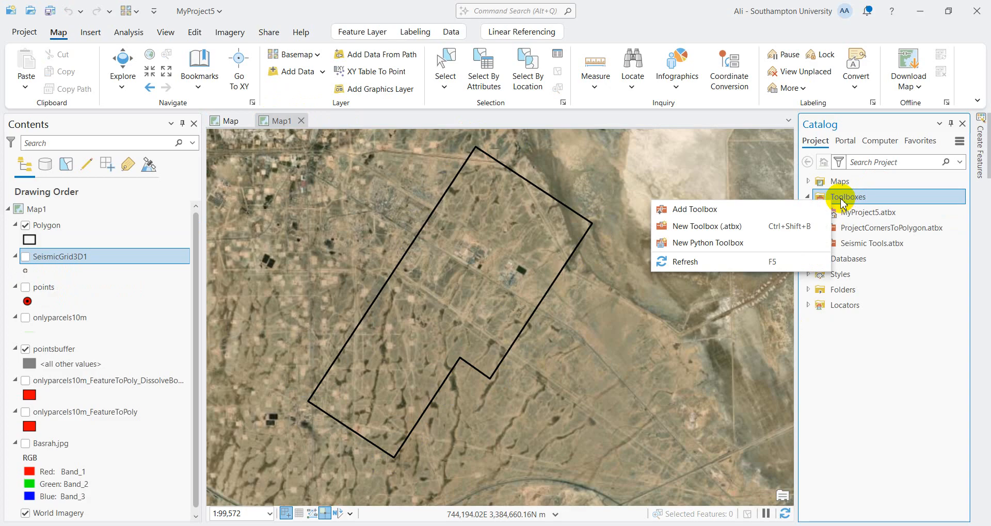
click(730, 211)
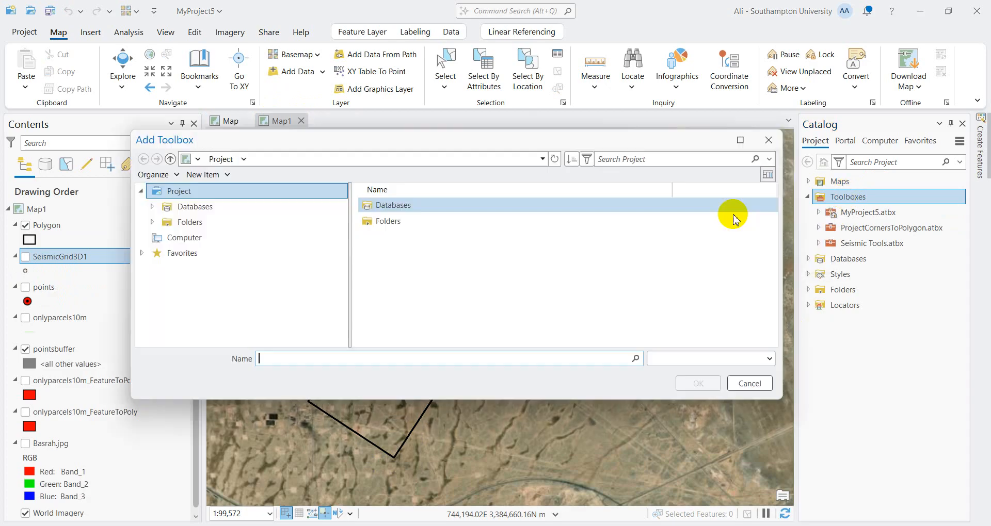
double_click(211, 237)
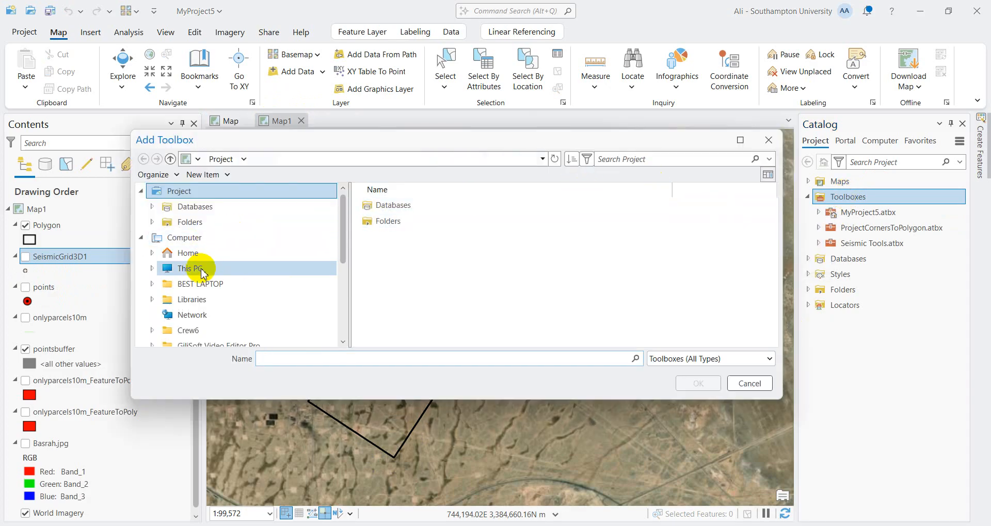
click(251, 253)
double_click(457, 221)
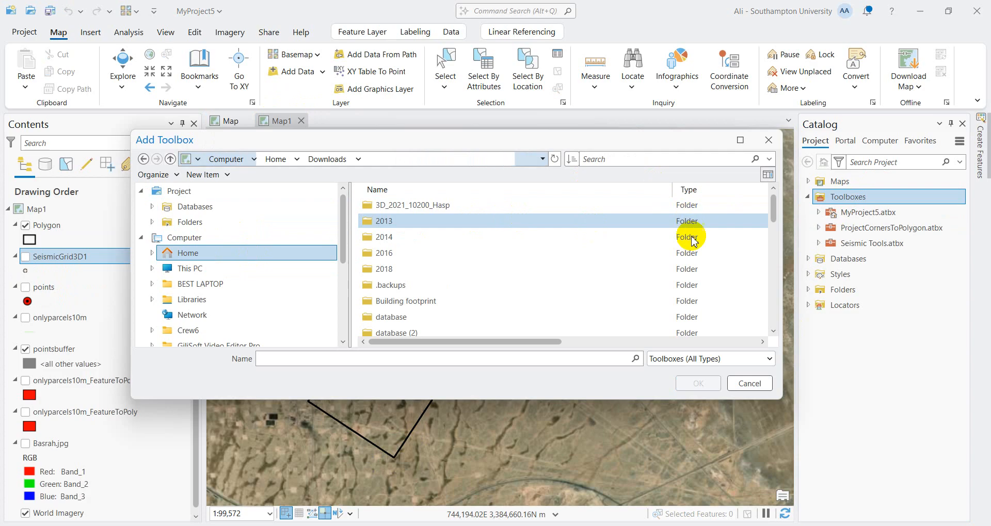
drag(555, 342, 705, 307)
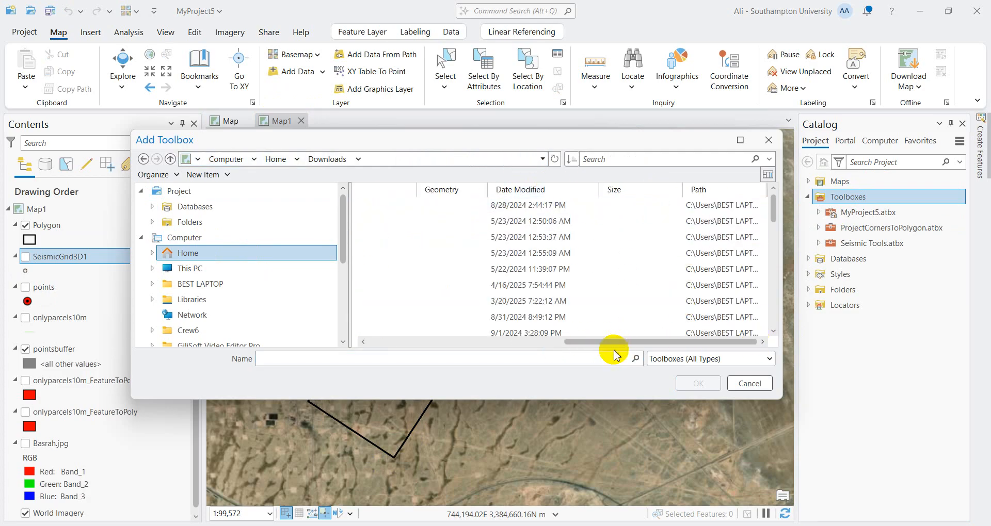
click(522, 190)
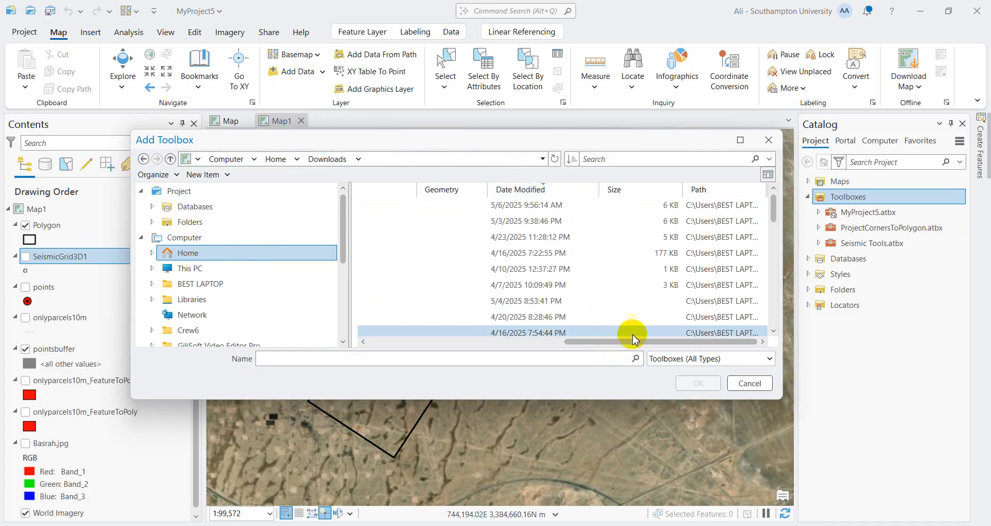
drag(669, 350, 372, 340)
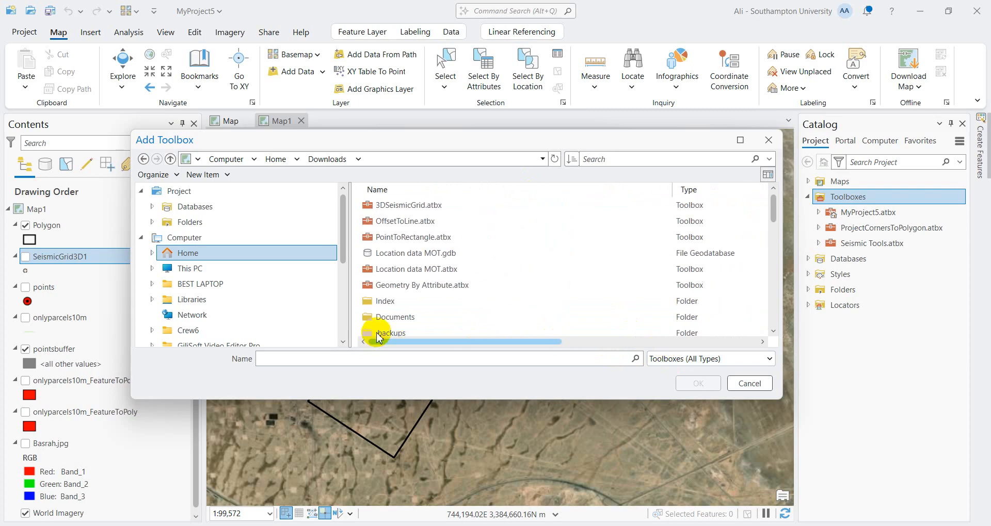
click(422, 205)
click(701, 384)
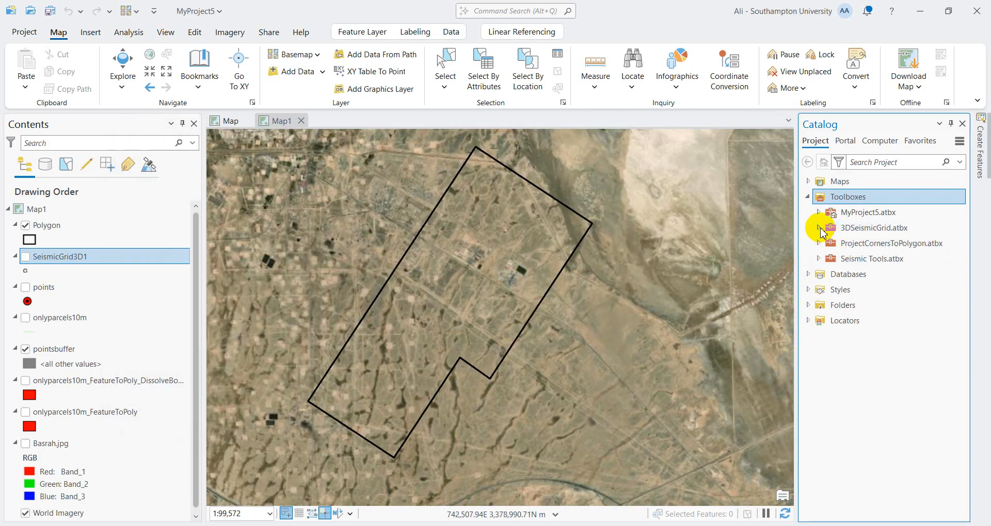
- Open the 3D Seismic Grid tool from the 3DSeismicGrid.atbx toolbox and close the Catalog pane
double_click(851, 230)
click(859, 244)
double_click(860, 244)
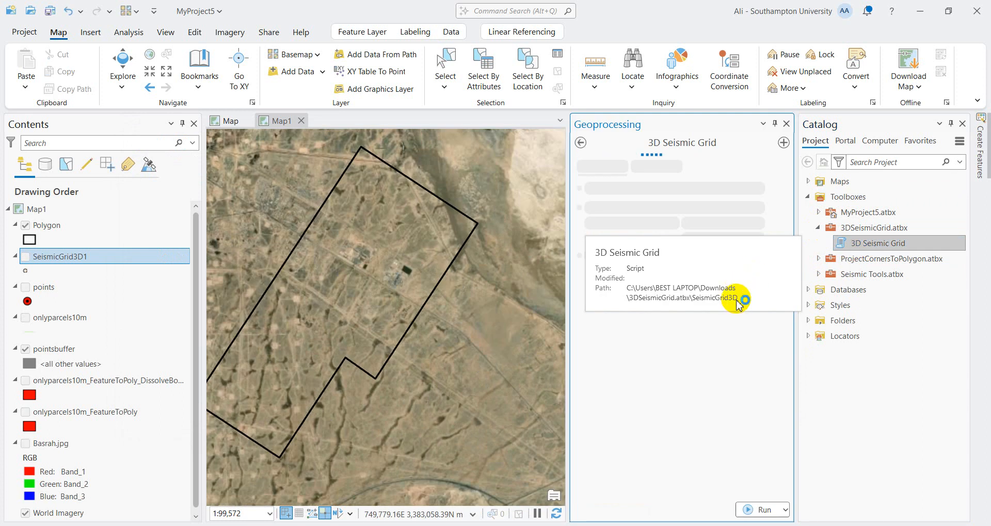
click(962, 125)
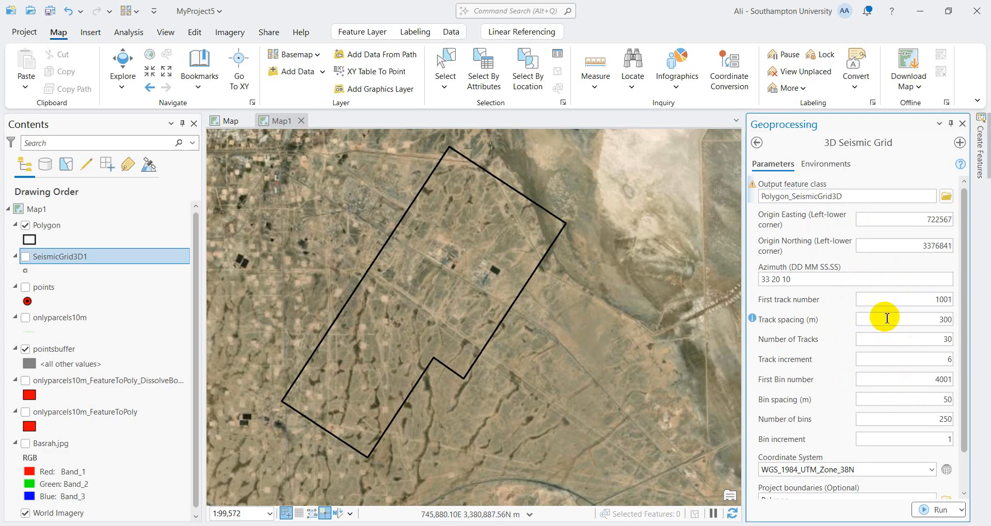
- Set the track increment to 6 in the 3D Seismic Grid parameters
scroll(948, 331, down, 1)
click(949, 332)
text(6)
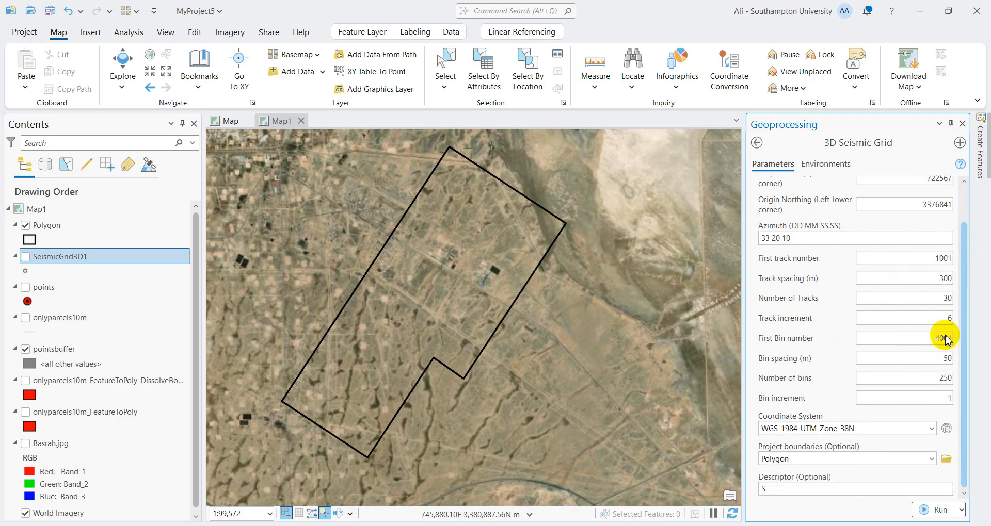
- Measure the length of the project polygon's short northeastern edge between its two corner vertices, and close the measurement
scroll(952, 278, up, 1)
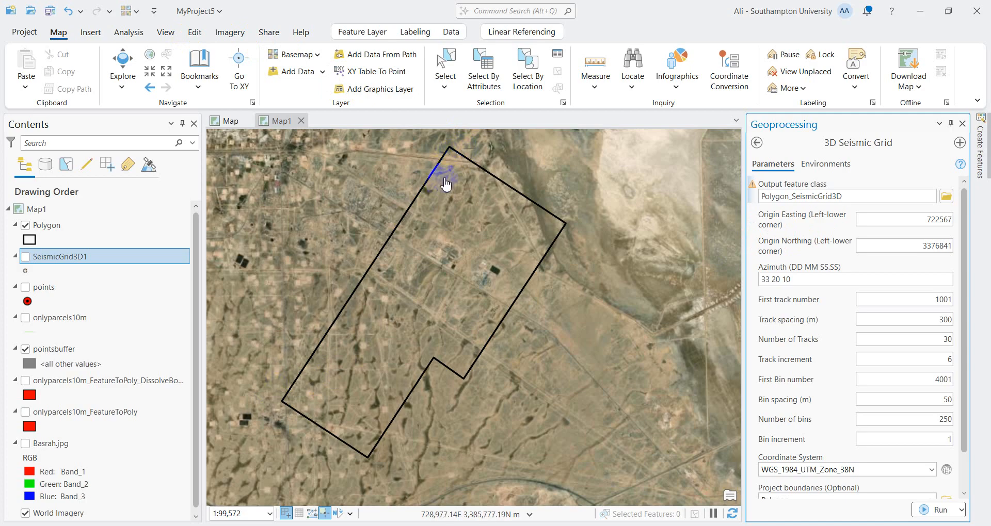
click(595, 65)
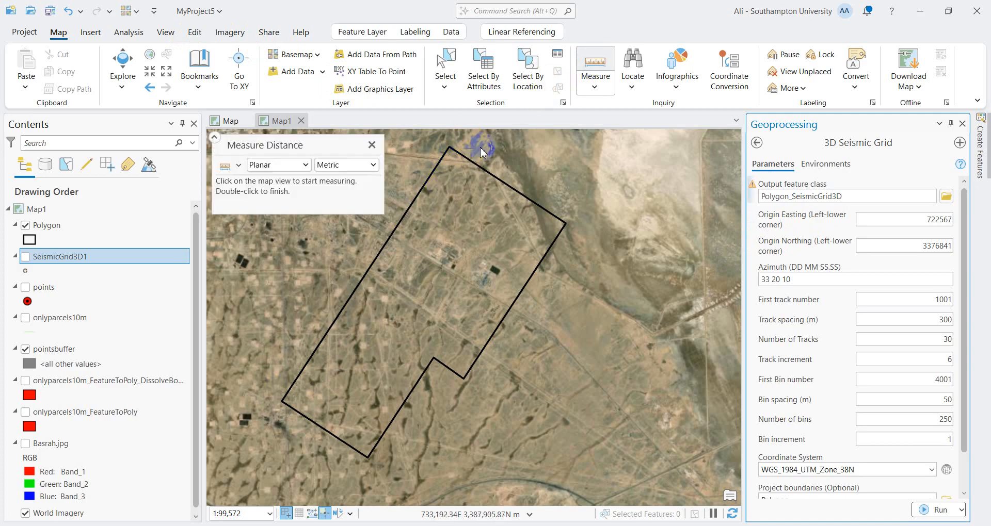
click(450, 148)
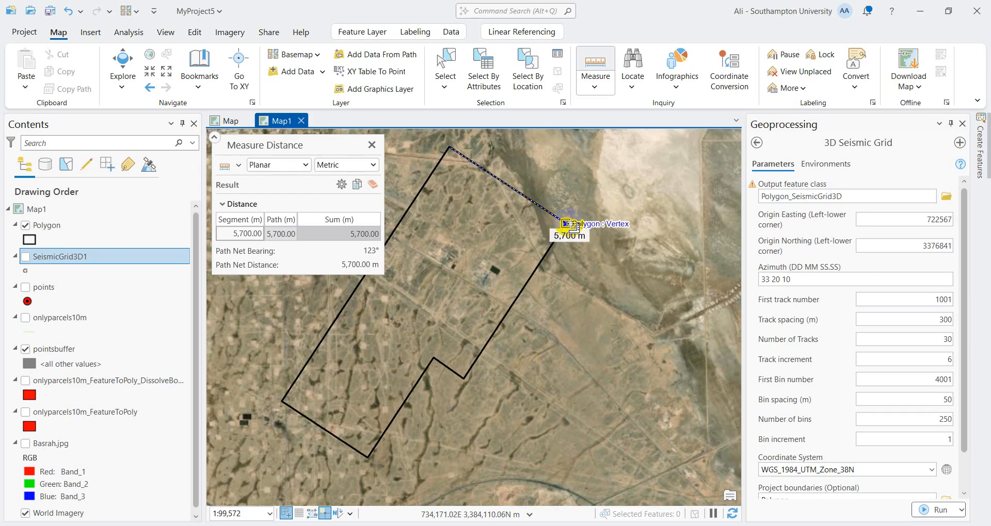
click(371, 145)
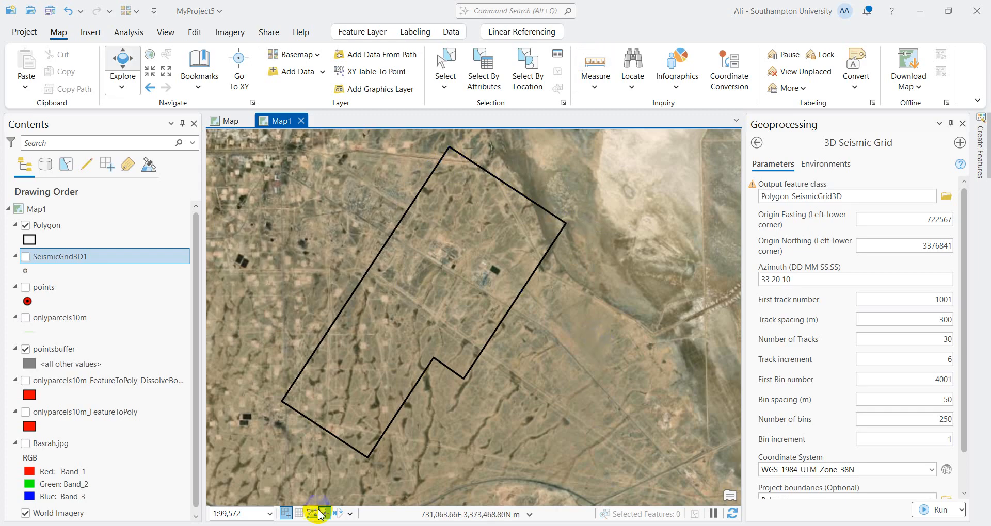
- Open Calculator, divide 6000 by the 300 m track spacing to work out the number of tracks, and close it
key(super)
text(ca)
click(384, 140)
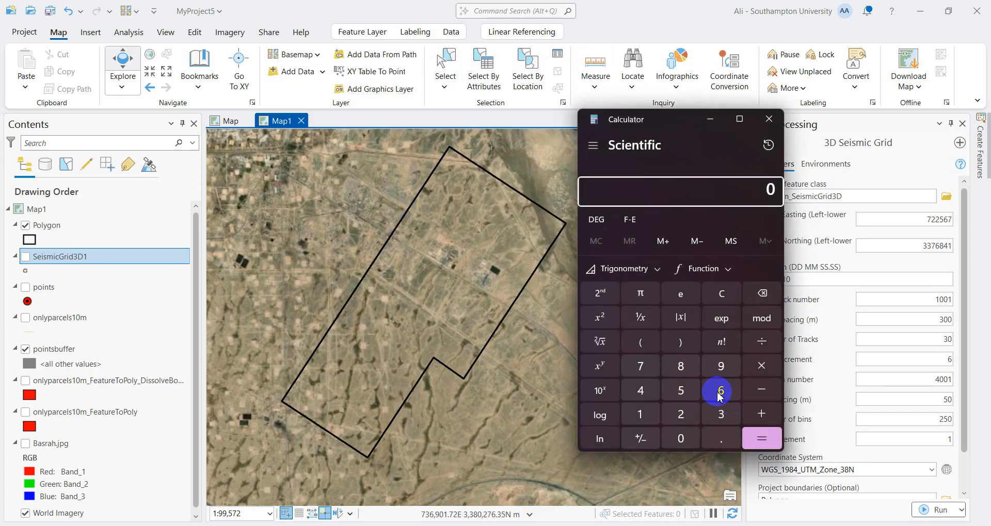
click(720, 392)
click(681, 438)
click(681, 438)
click(681, 437)
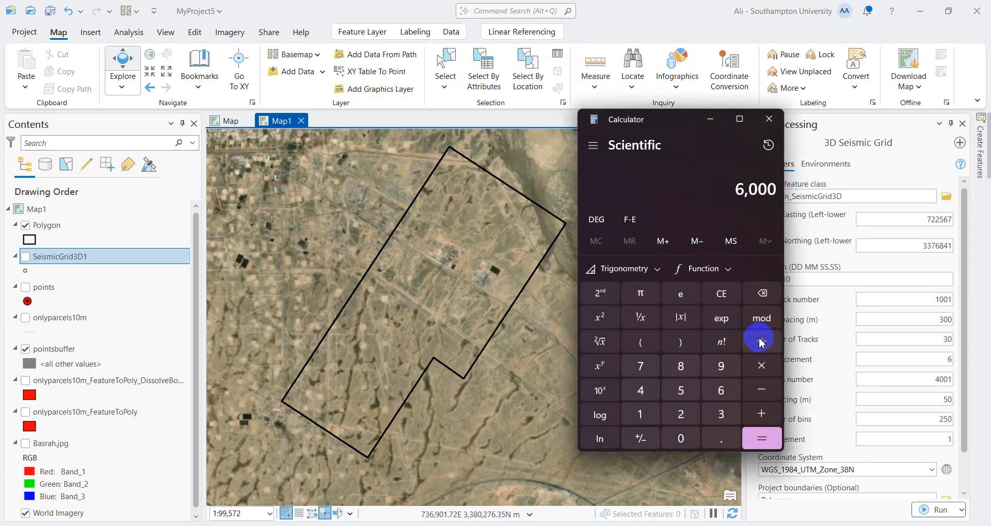
click(760, 342)
click(721, 414)
click(681, 439)
click(681, 438)
click(761, 439)
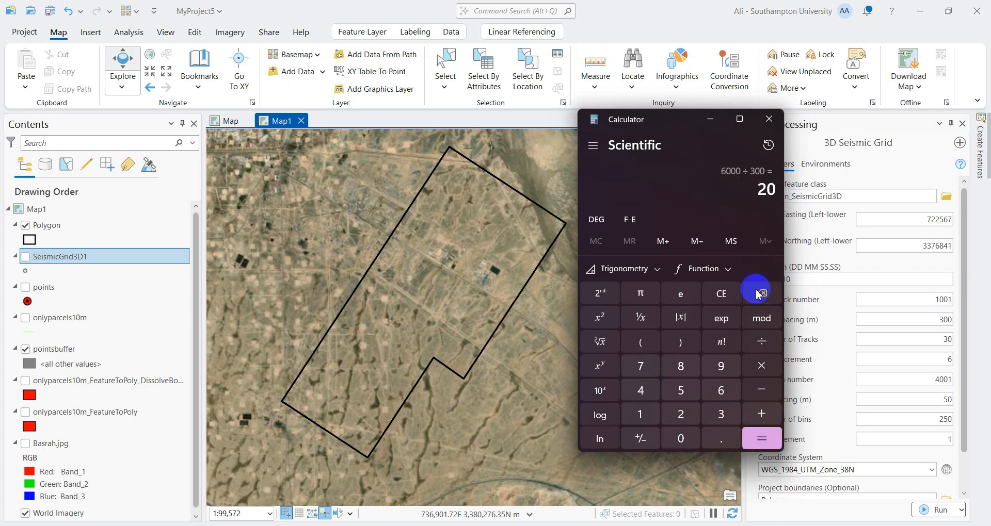
click(769, 119)
- Measure the length of the polygon's long western edge from its lower-left corner to the northern corner, and close the measurement
click(595, 64)
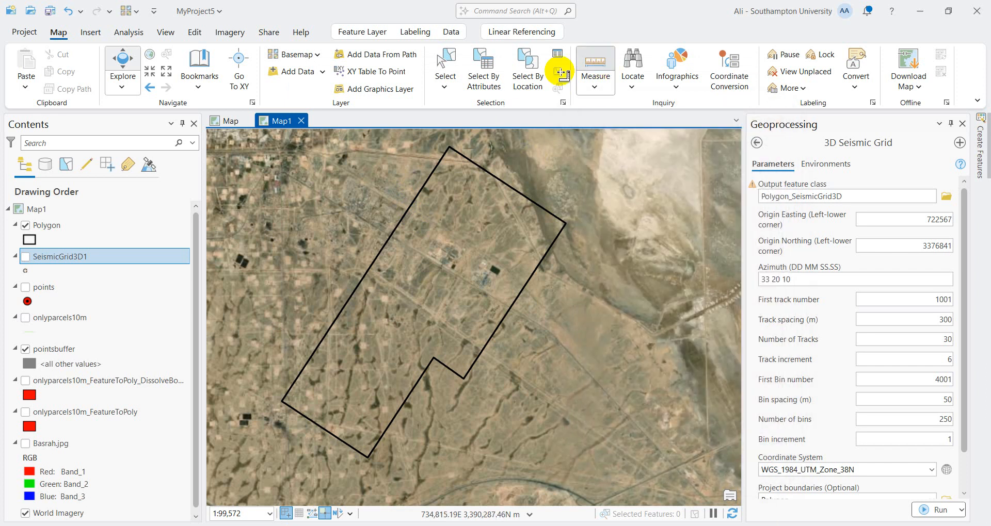
click(282, 401)
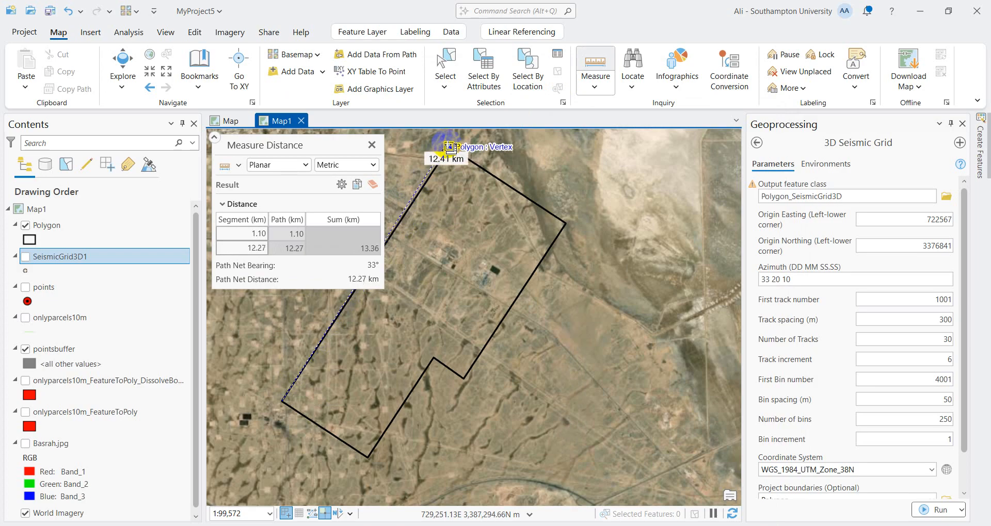
click(371, 145)
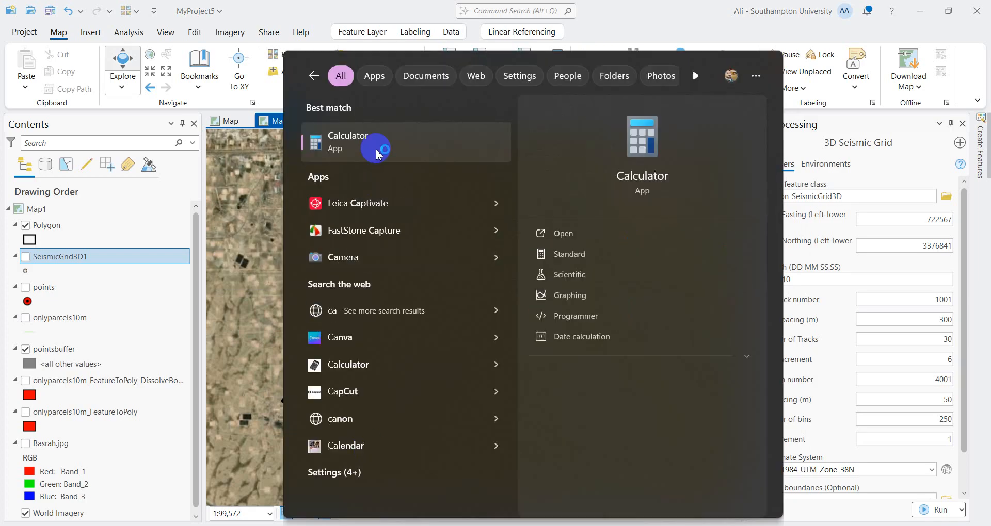
- In Calculator, divide 13000 by the 50 m bin spacing to work out the number of bins, and minimize it
click(377, 146)
click(635, 416)
click(721, 414)
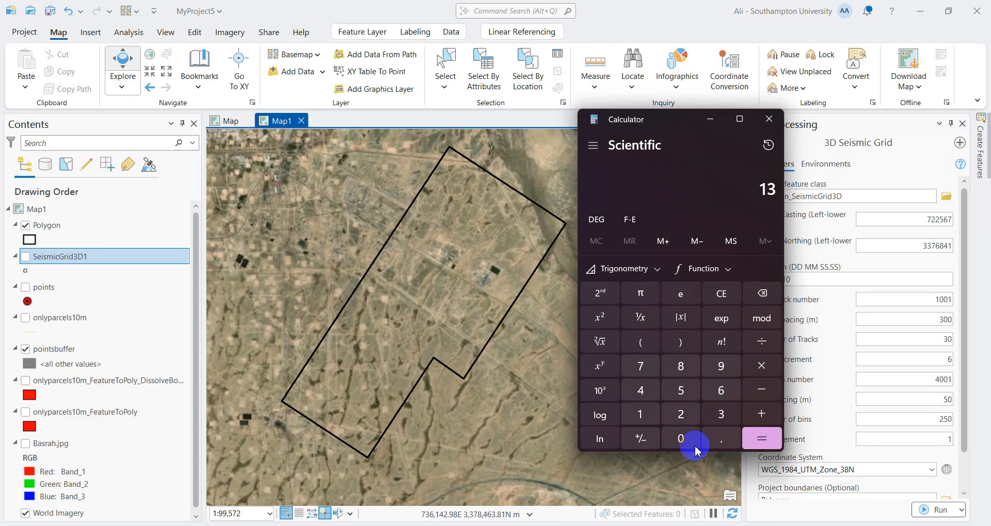
click(684, 439)
click(684, 439)
click(761, 341)
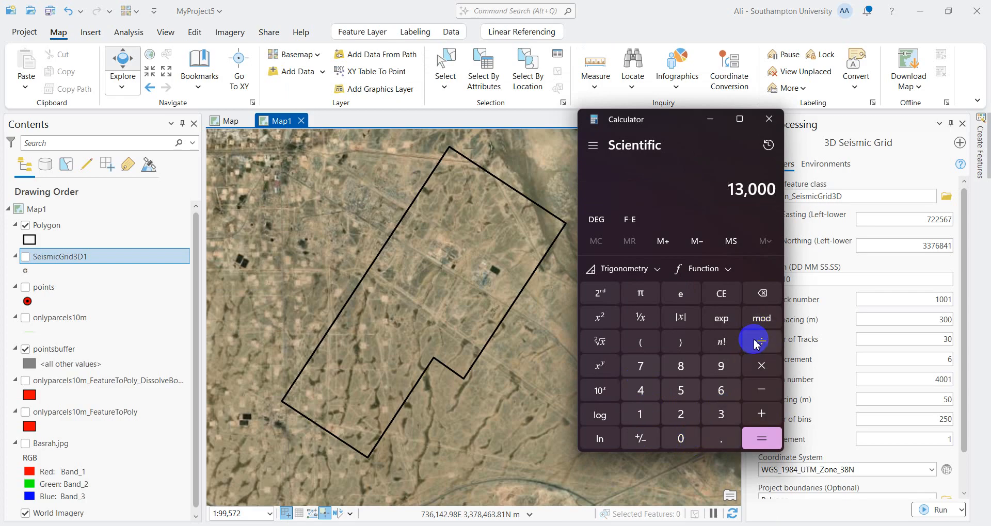
click(677, 390)
click(681, 440)
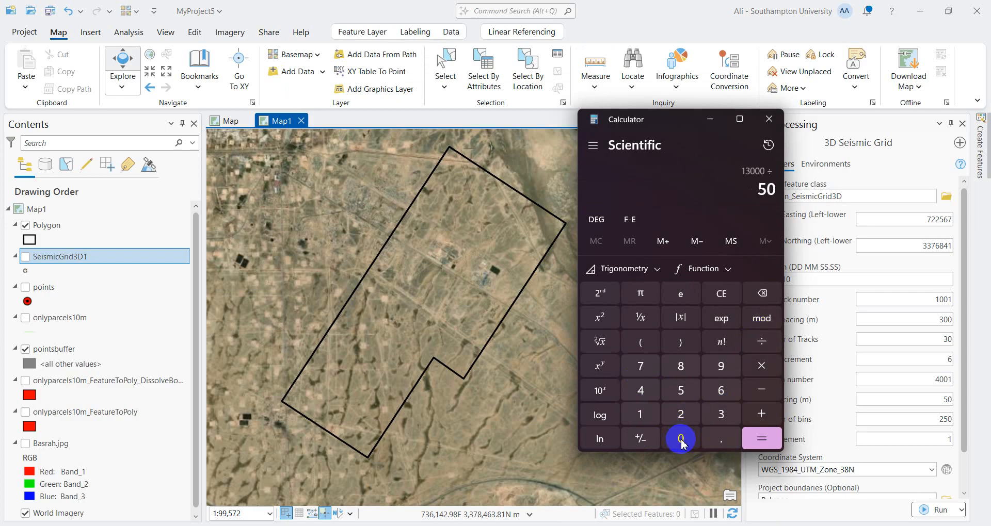
click(762, 439)
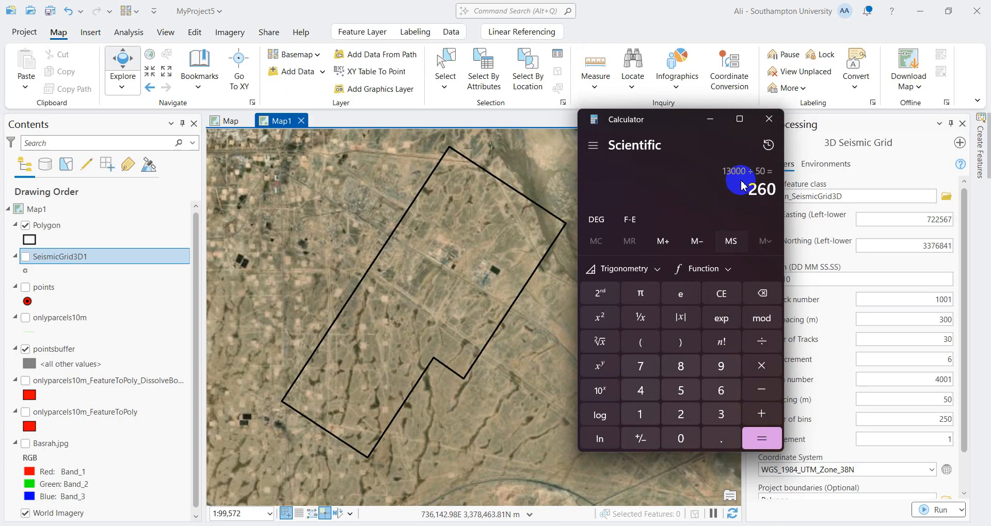
drag(750, 189, 783, 190)
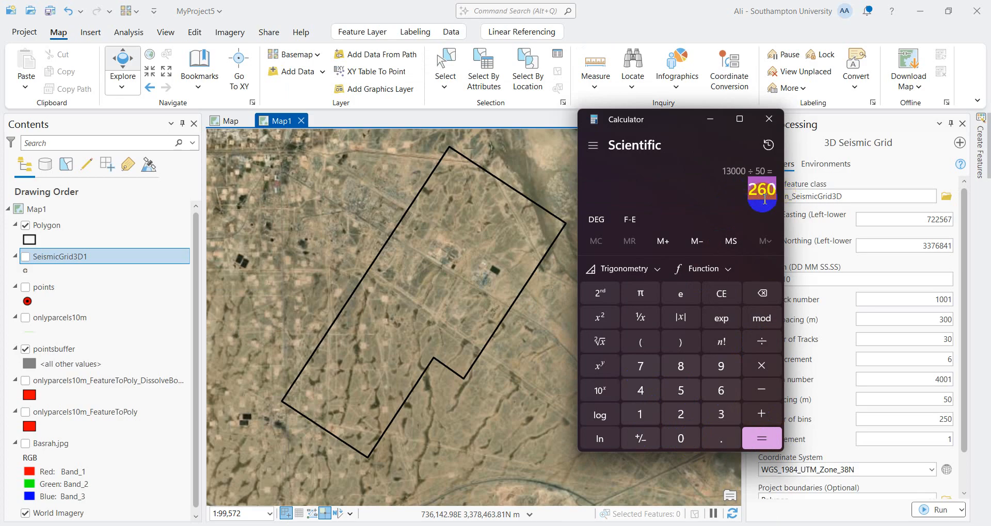
click(709, 120)
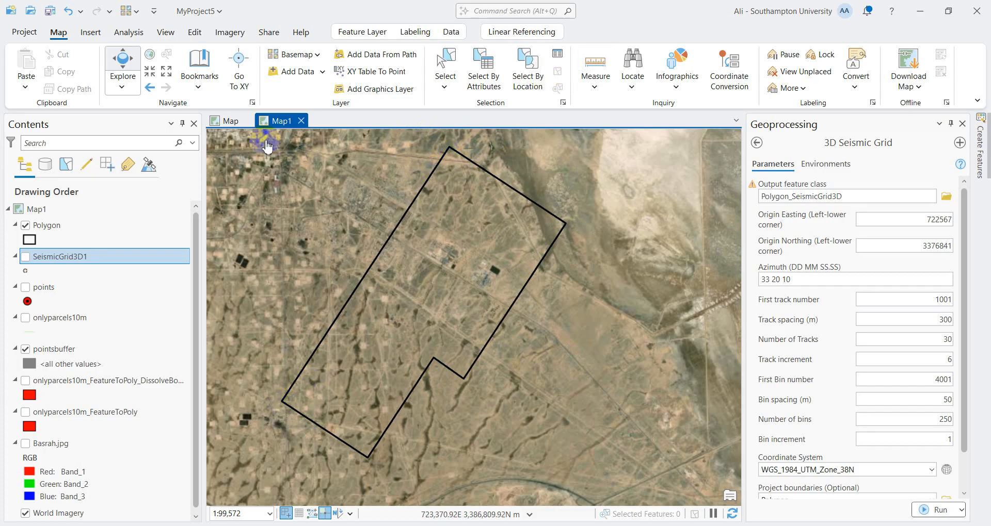
- Open the project polygon with Edit Vertices and select the vertex at its lower-left corner
click(194, 32)
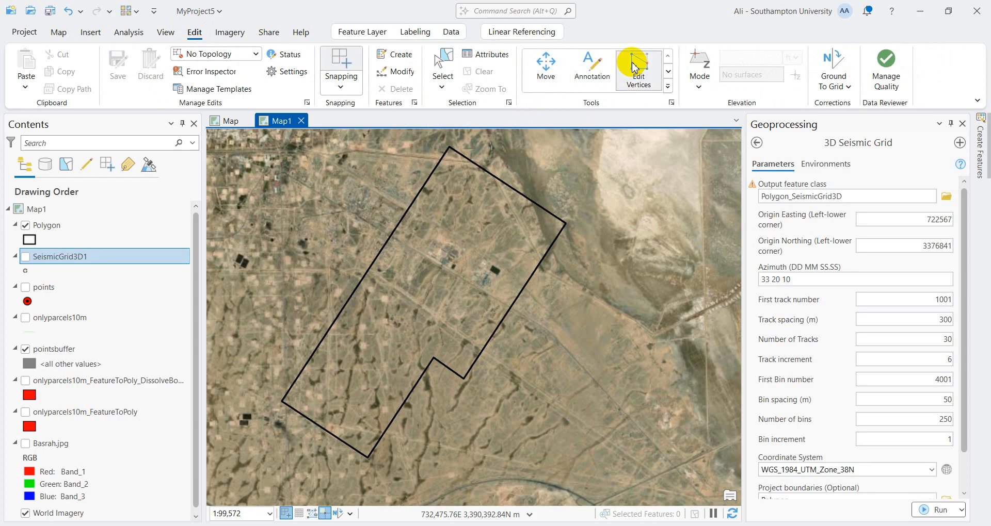
click(634, 67)
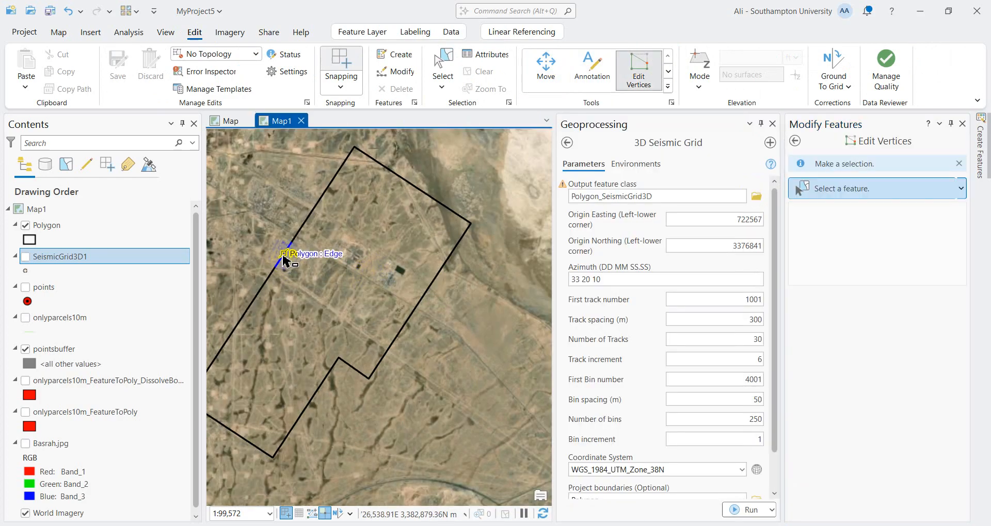
click(283, 260)
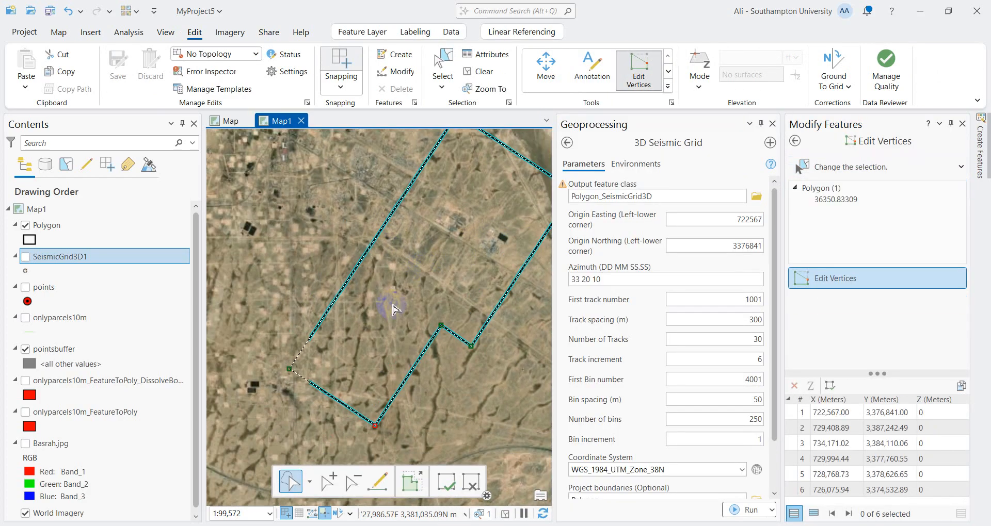
click(292, 371)
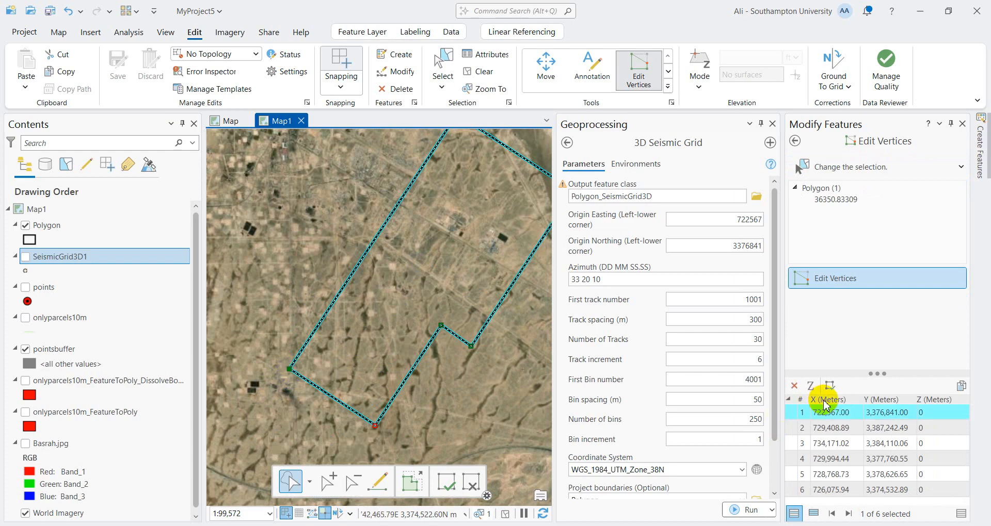
- Copy the lower-left vertex's X coordinate into the tool's Origin Easting parameter as 722567
double_click(840, 413)
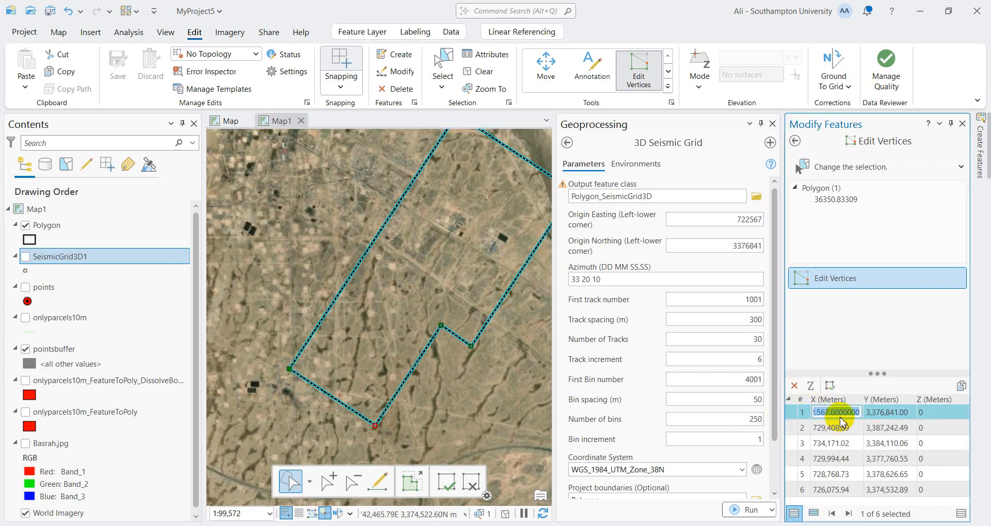
drag(842, 413, 773, 413)
key(ctrl+c)
double_click(720, 219)
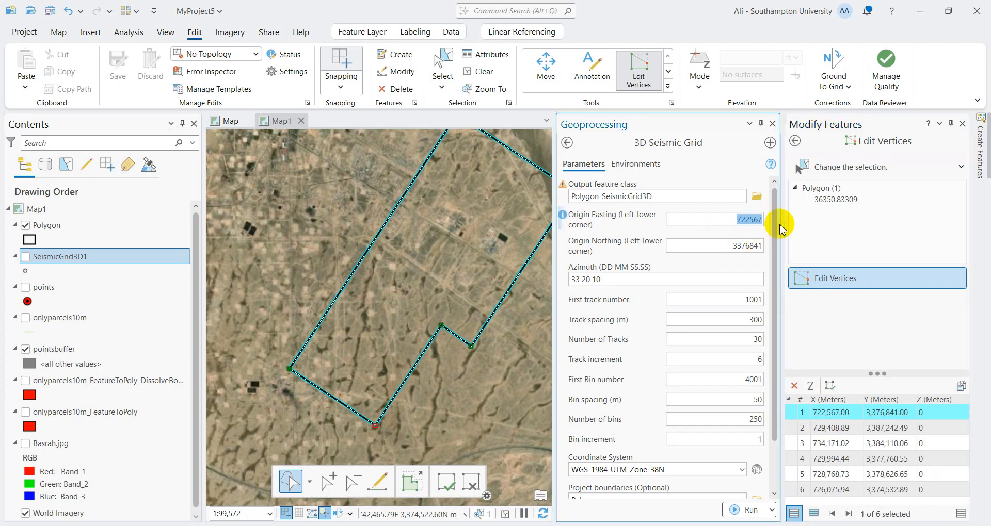
key(ctrl+v)
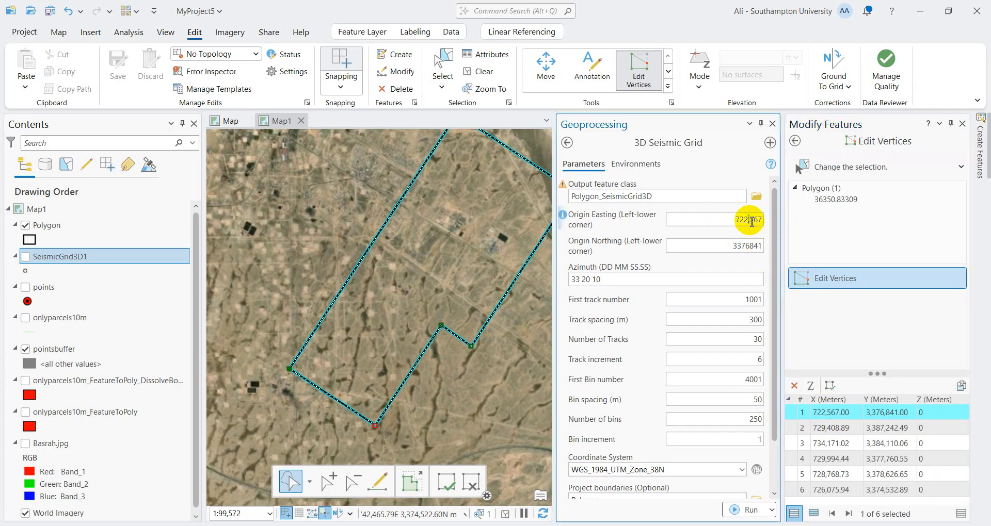
- Copy the lower-left vertex's Y coordinate into Origin Northing and remove the thousands separators so it reads 3376841
double_click(884, 412)
drag(884, 412, 792, 403)
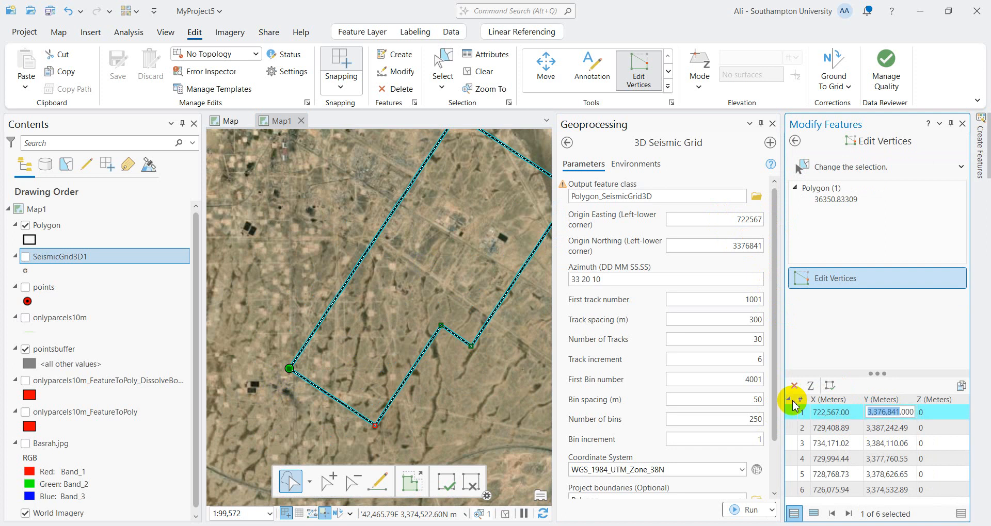
key(ctrl+c)
click(720, 247)
drag(719, 247, 786, 254)
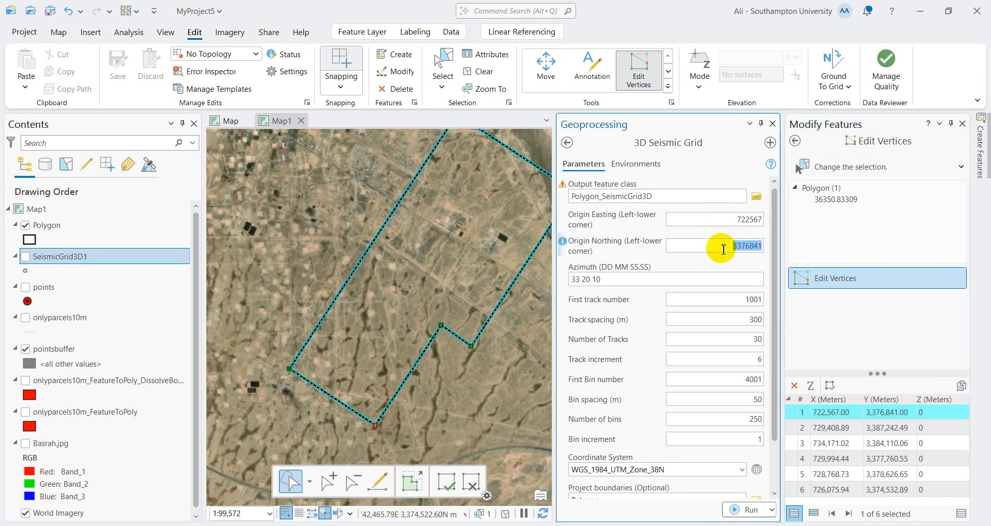
key(ctrl+v)
click(750, 248)
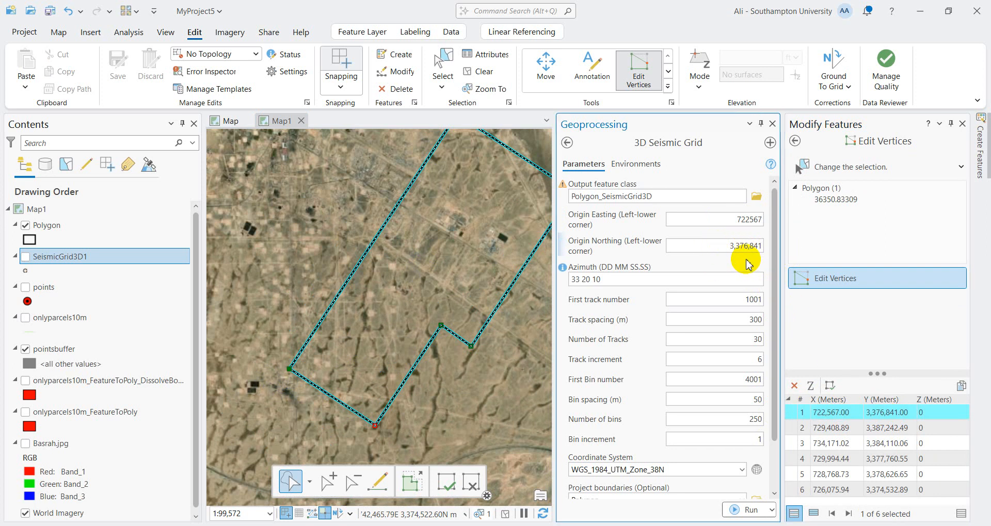
key(BackSpace)
click(739, 247)
key(BackSpace)
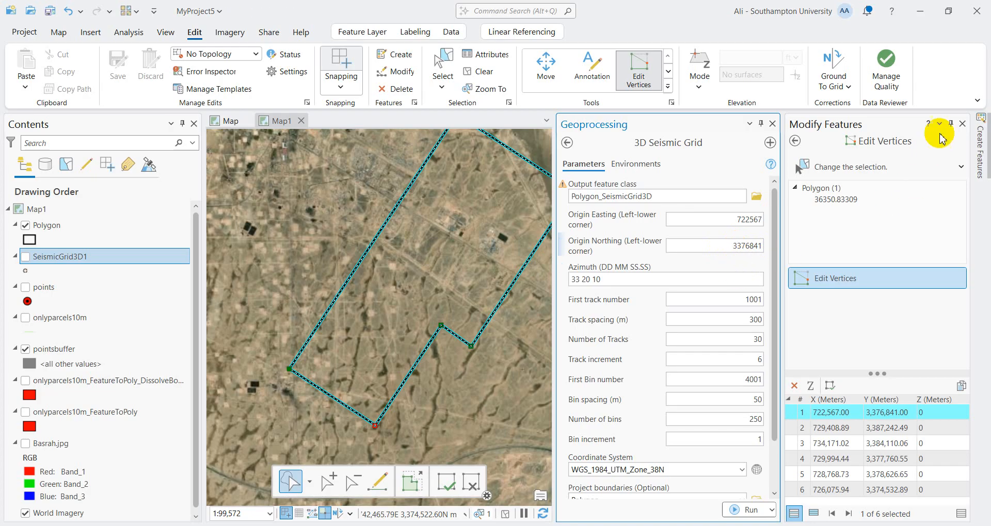
- Close the vertex editing and save the pending edits
click(962, 124)
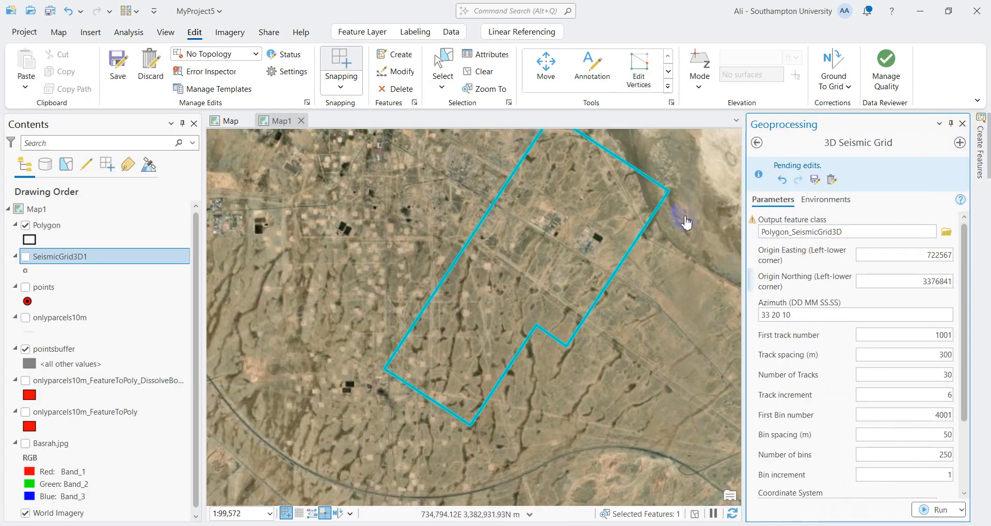
click(815, 179)
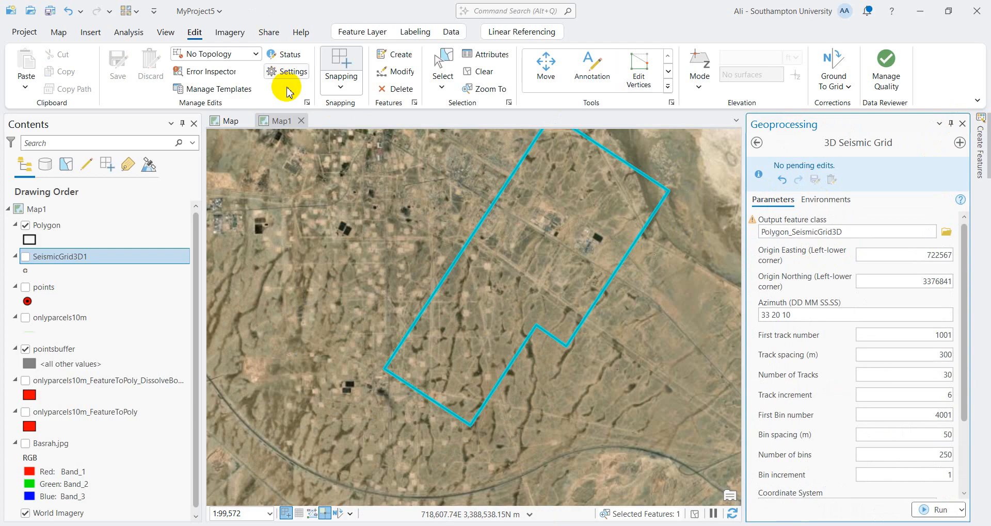
- Measure the direction and distance of the polygon's long western edge from the lower-left corner, and highlight its bearing for the azimuth
click(58, 32)
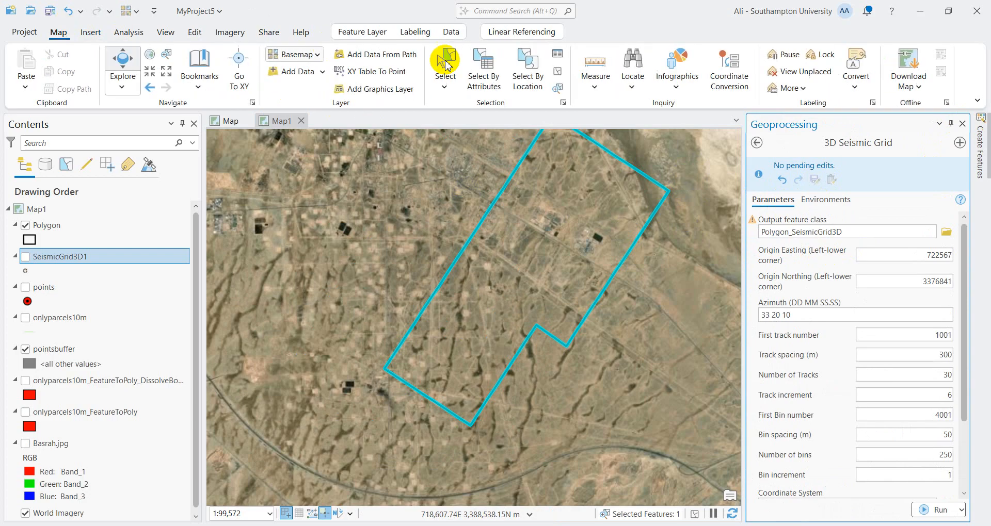
click(593, 84)
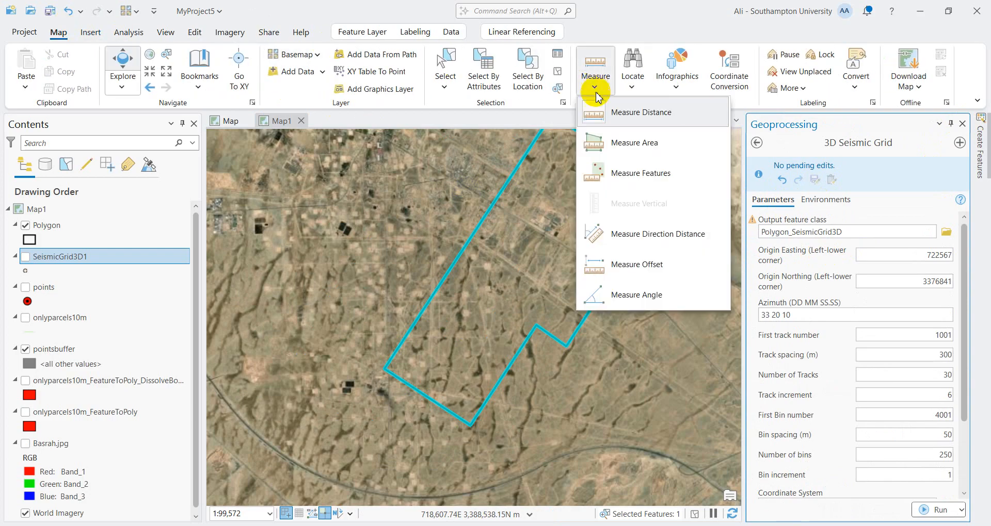
click(651, 239)
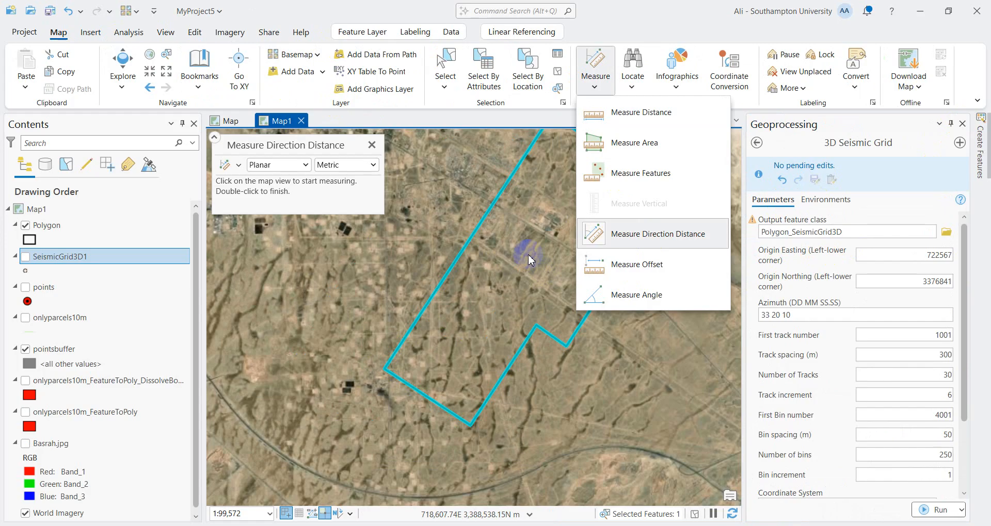
click(227, 164)
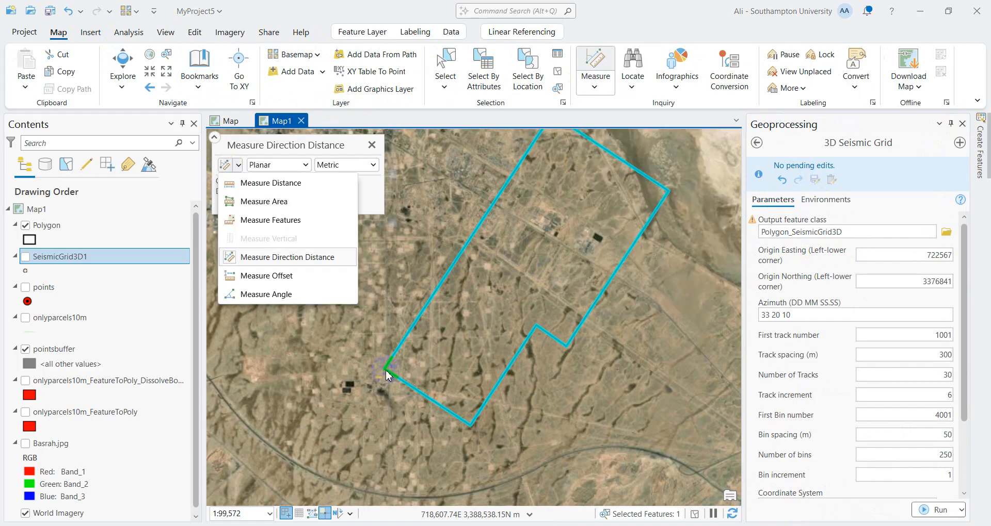
click(385, 371)
click(385, 370)
drag(510, 231, 575, 335)
click(591, 178)
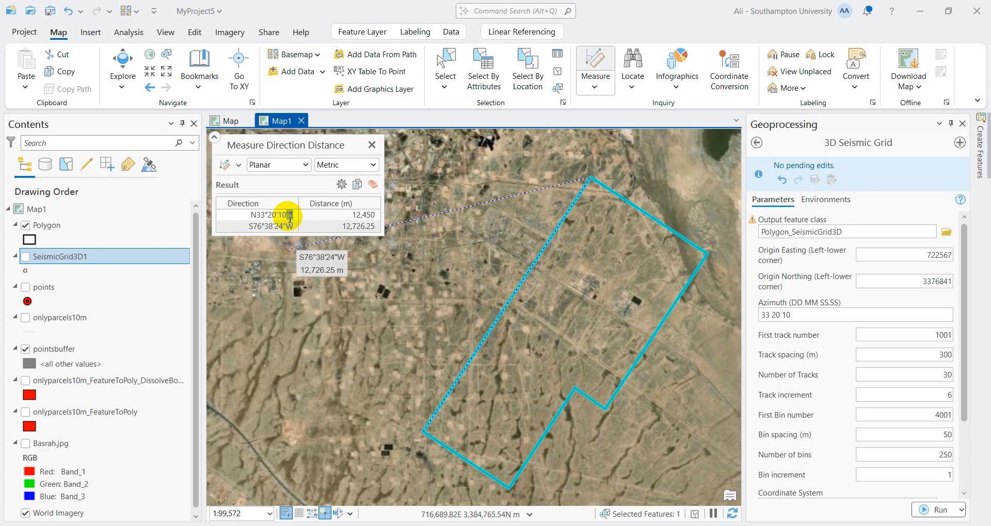
mouse_move(290, 216)
mouse_down()
mouse_move(266, 216)
mouse_move(283, 217)
mouse_up()
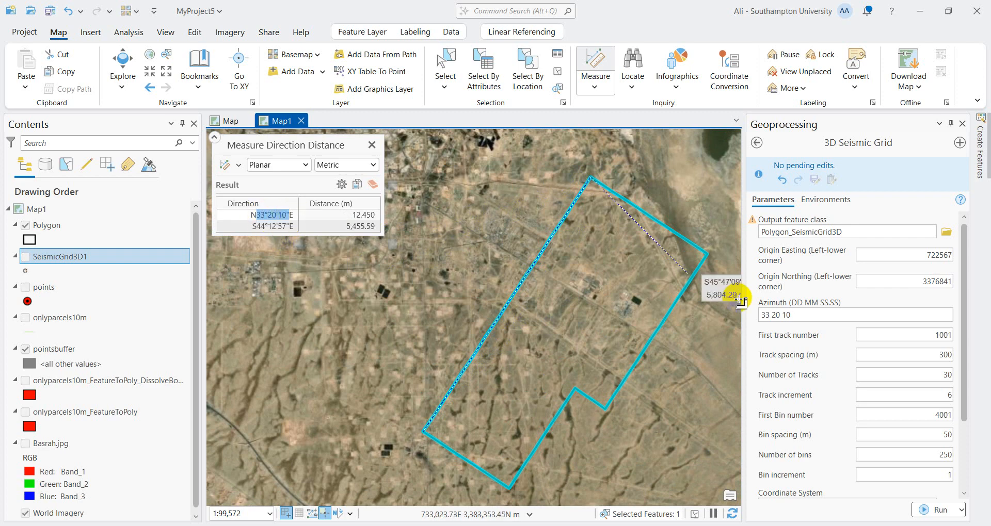
- Close the direction measurement and write the tool's azimuth in degree, minute and second notation as 33°20'10"
click(818, 314)
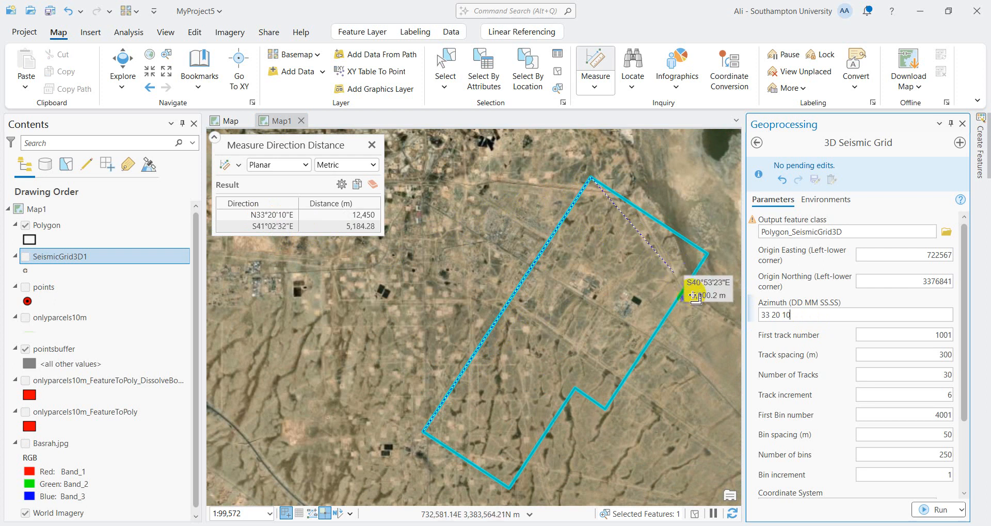
click(371, 145)
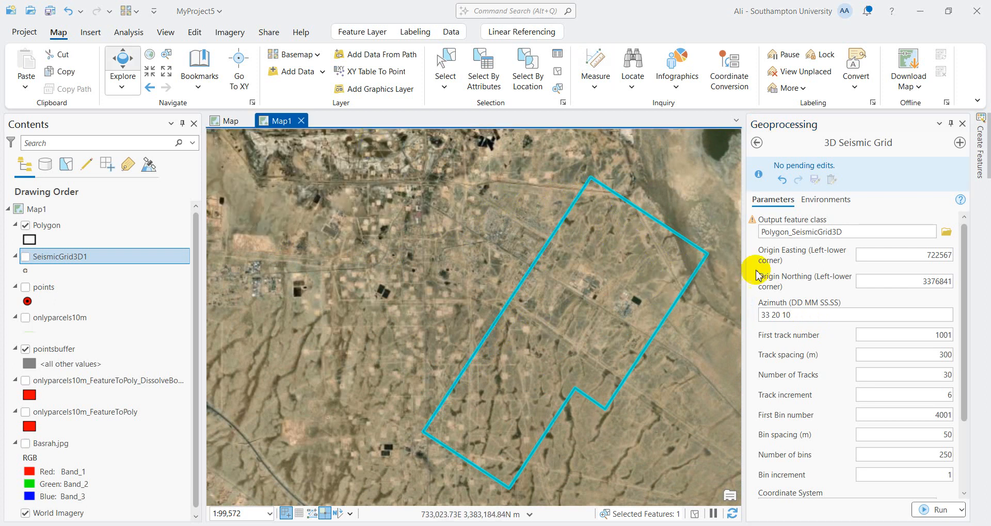
click(764, 318)
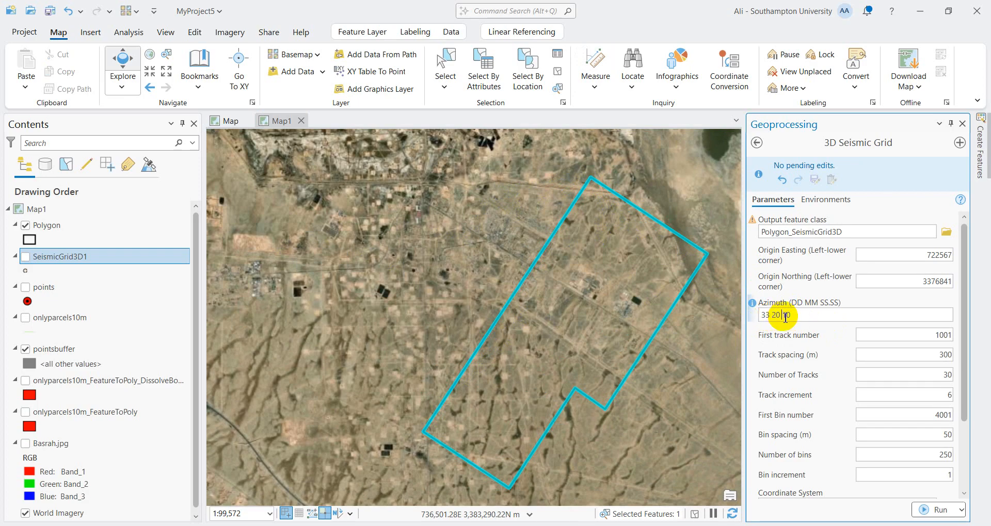
drag(784, 316, 711, 308)
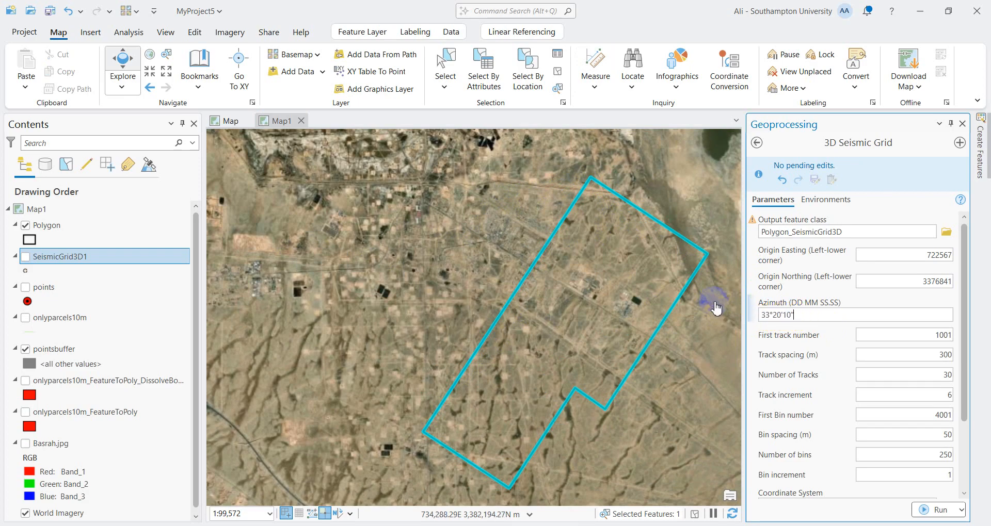
click(772, 317)
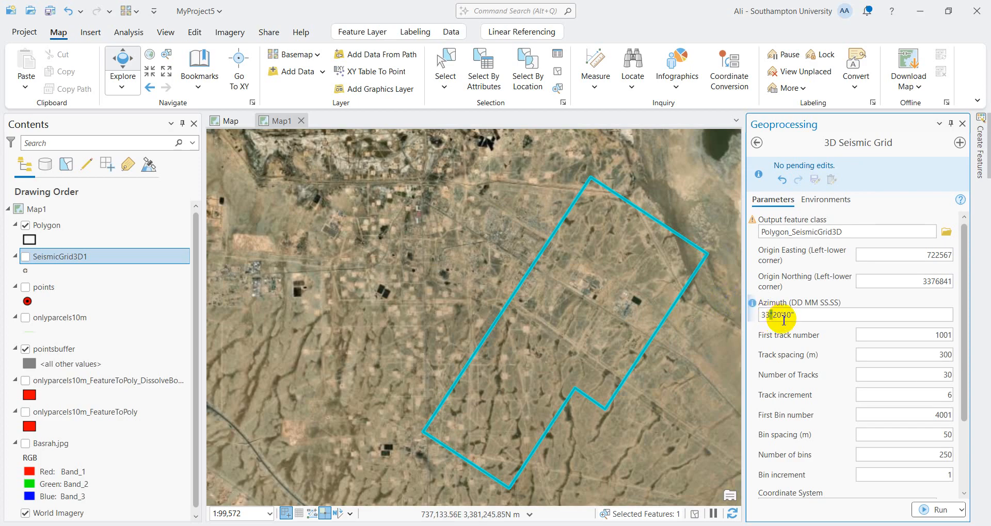
drag(781, 318, 785, 319)
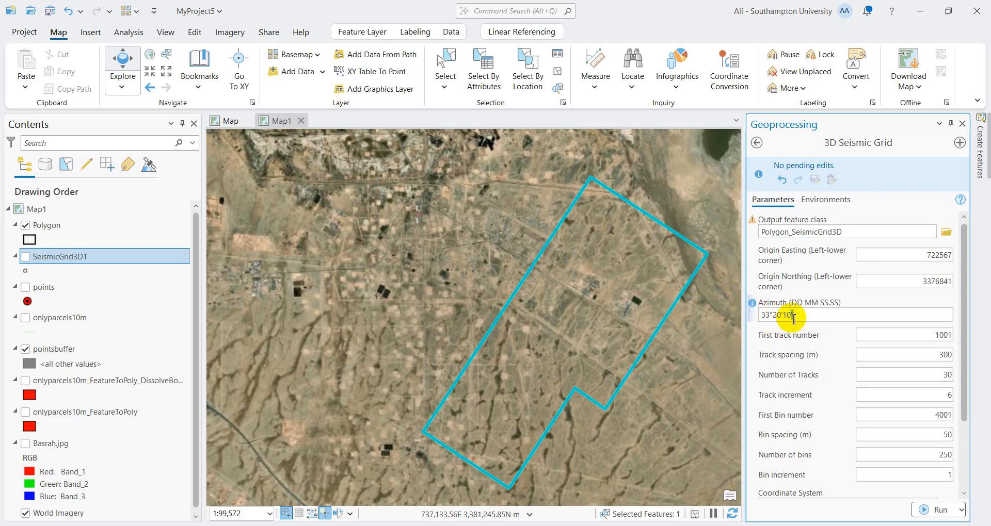
click(804, 339)
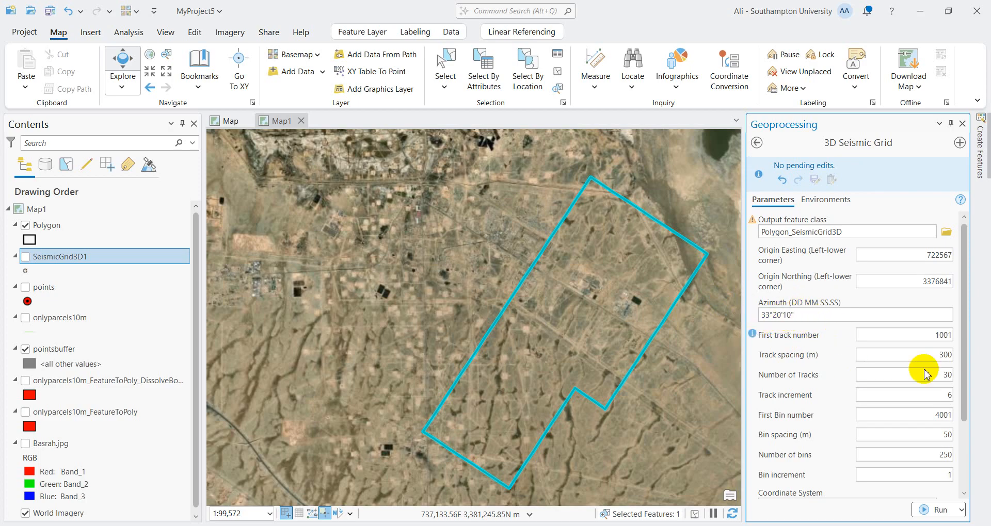
- Clear the polygon selection and set the number of tracks to 20
drag(966, 342, 911, 381)
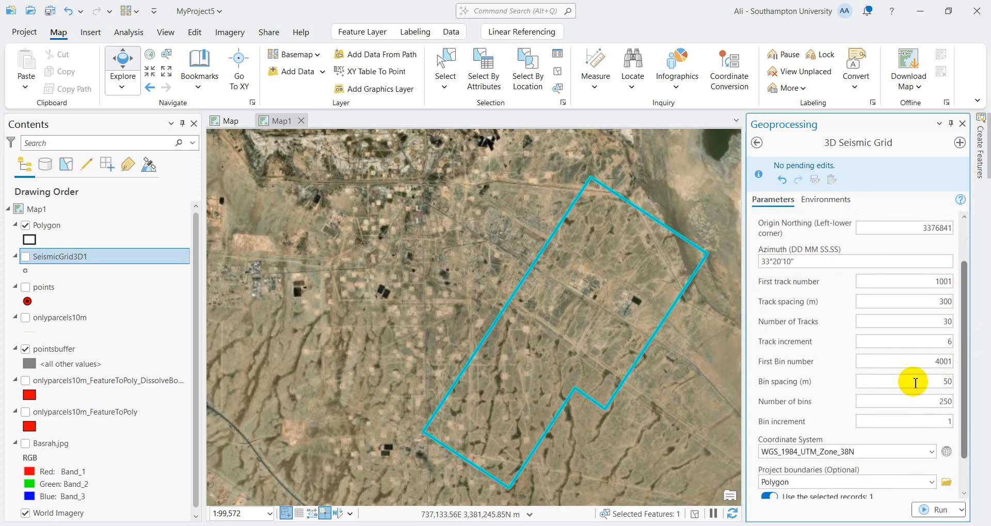
click(558, 71)
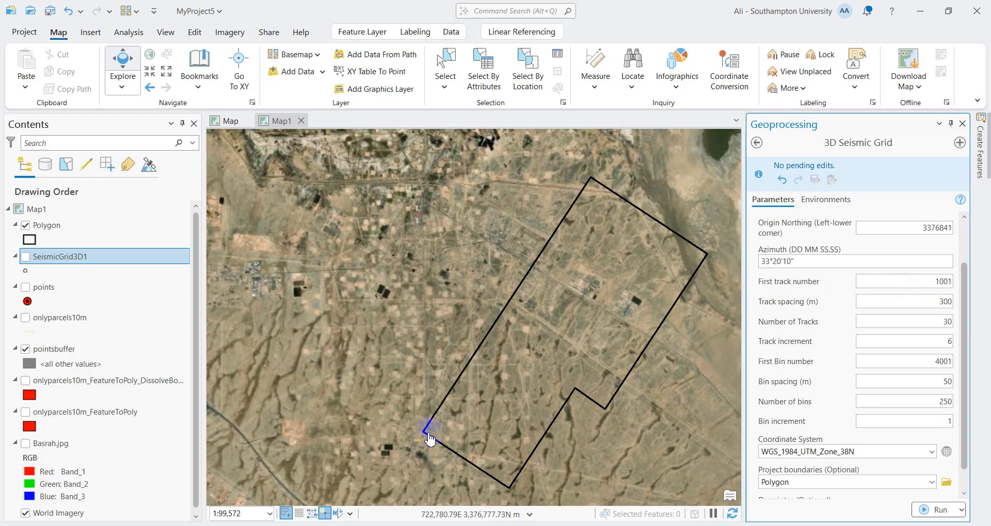
click(938, 302)
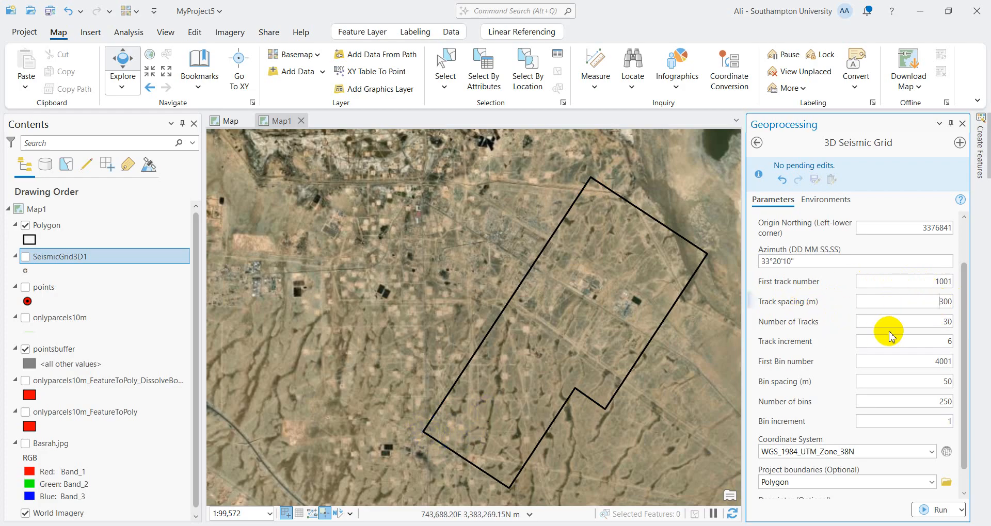
double_click(938, 321)
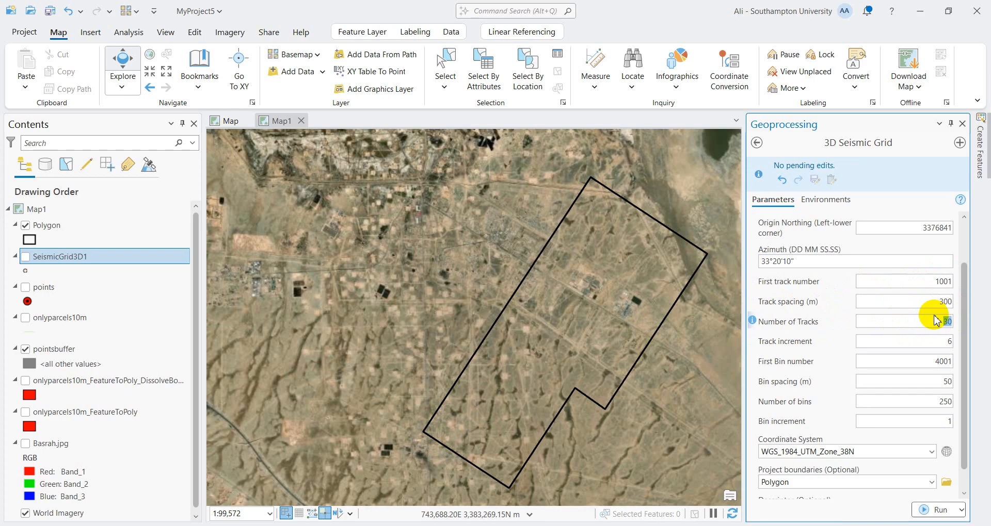
text(20)
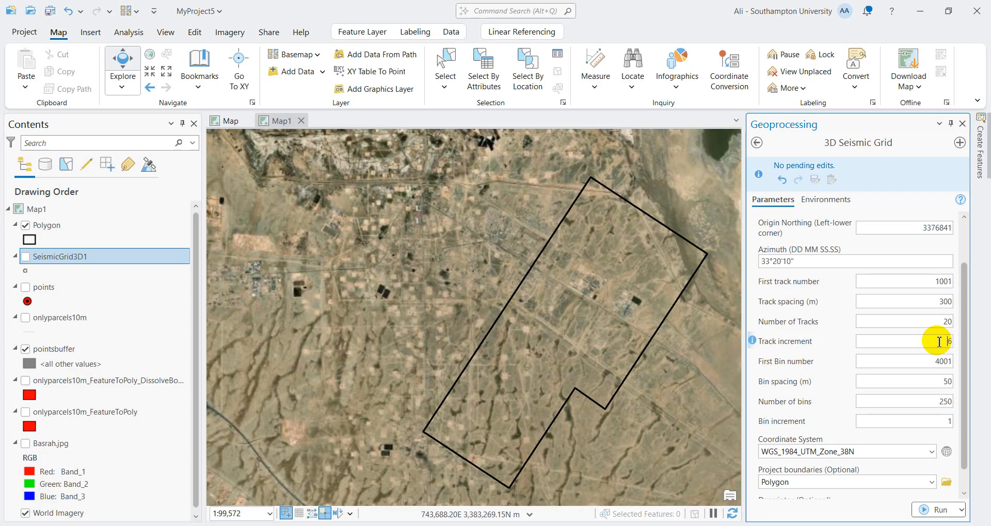
- Review the tool's track increment, bin numbering, bin spacing, project boundary and descriptor settings
click(939, 342)
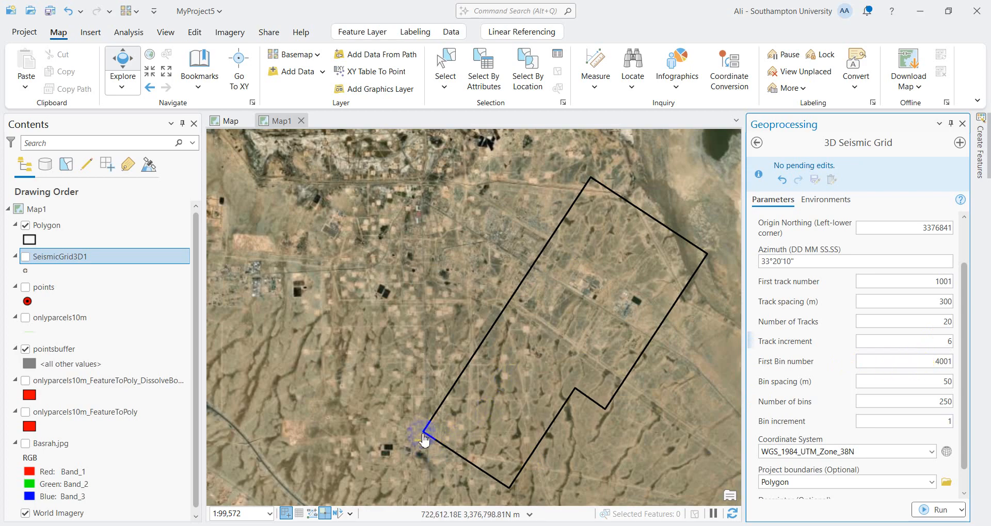
drag(921, 361, 971, 361)
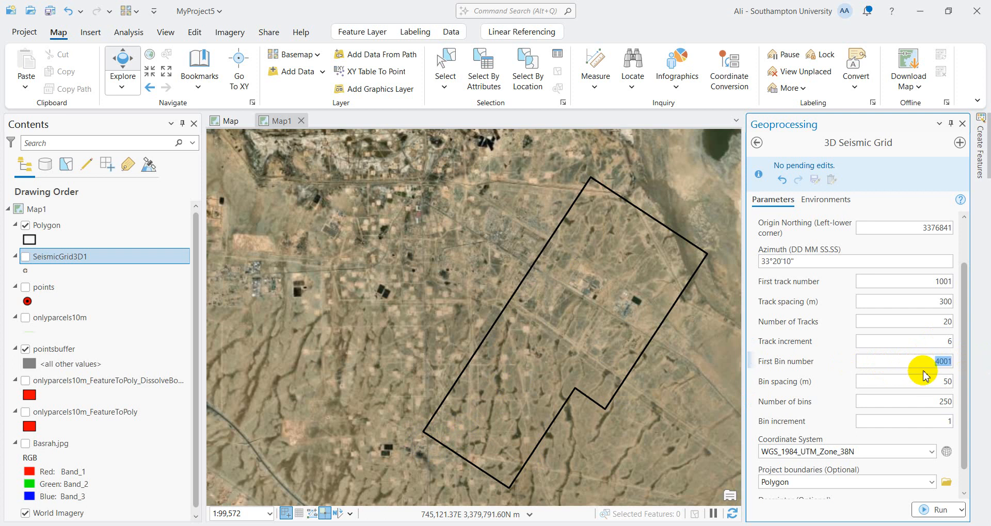
drag(935, 380, 981, 374)
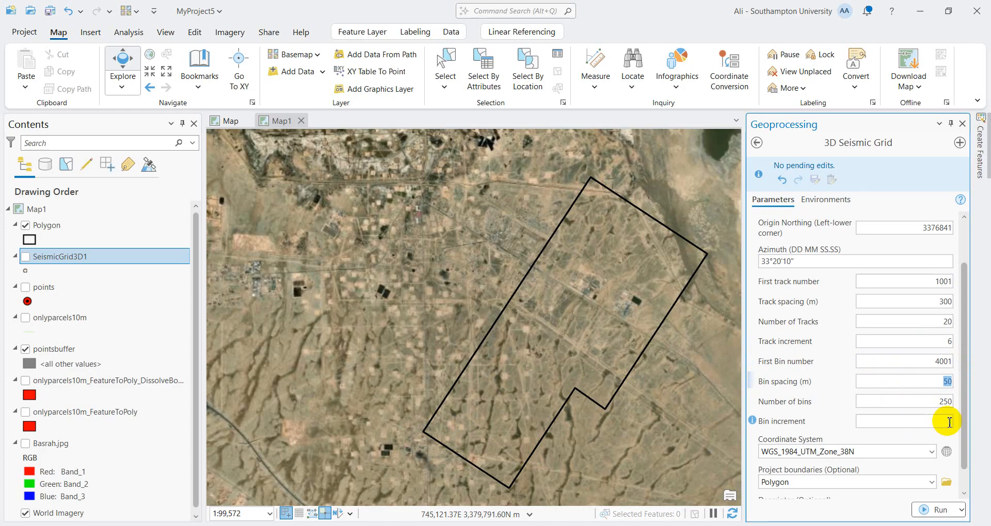
drag(952, 421, 716, 418)
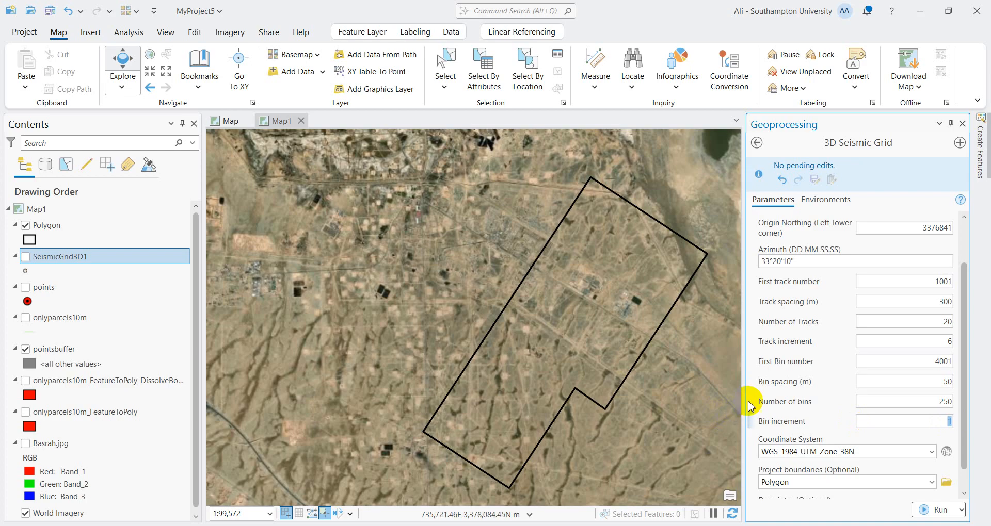
mouse_move(751, 402)
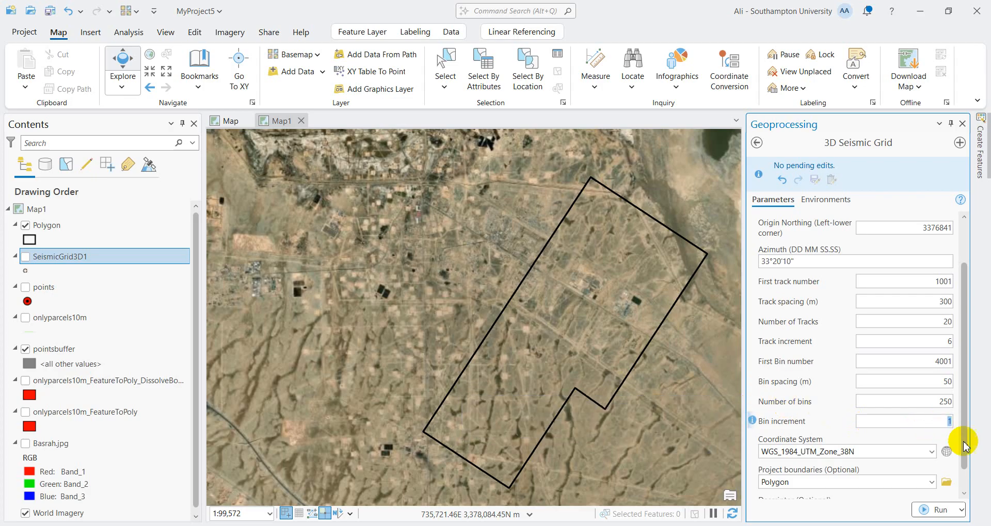
scroll(964, 473, down, 1)
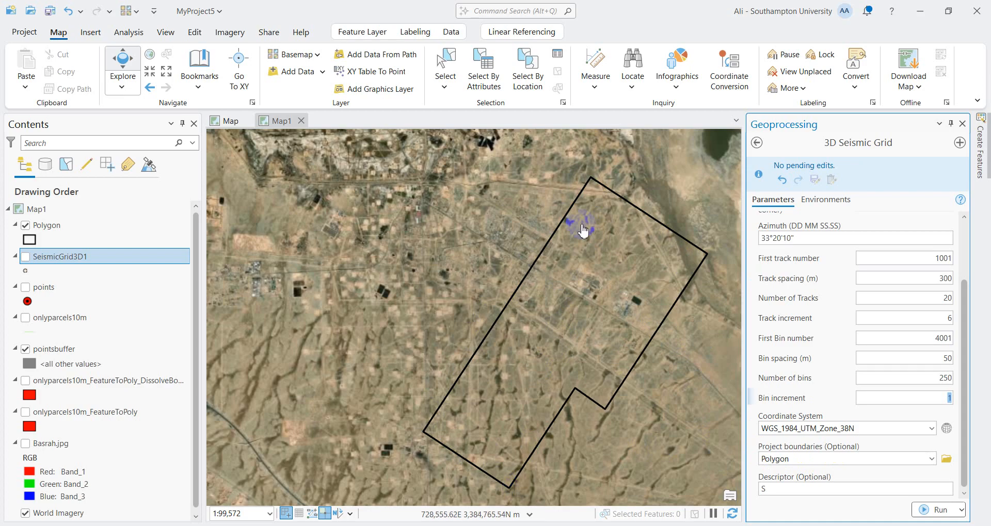
click(768, 458)
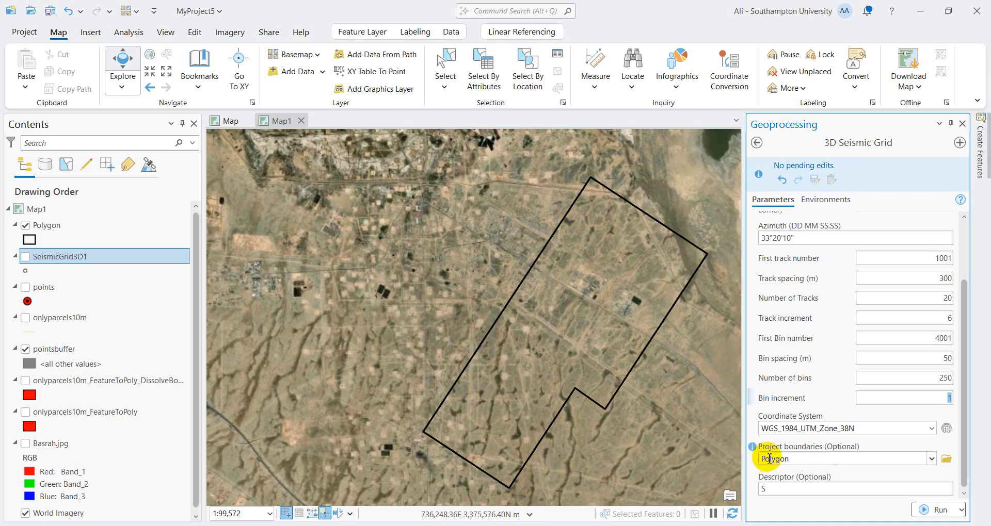
click(777, 492)
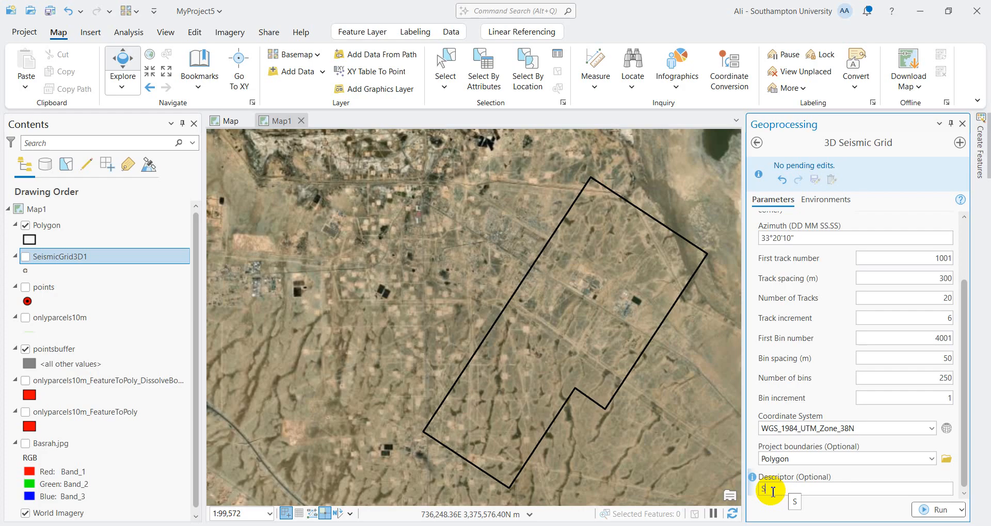
- Set the output coordinate system environment to WGS_1984_UTM_Zone_38N, run the 3D Seismic Grid tool and close it
click(825, 200)
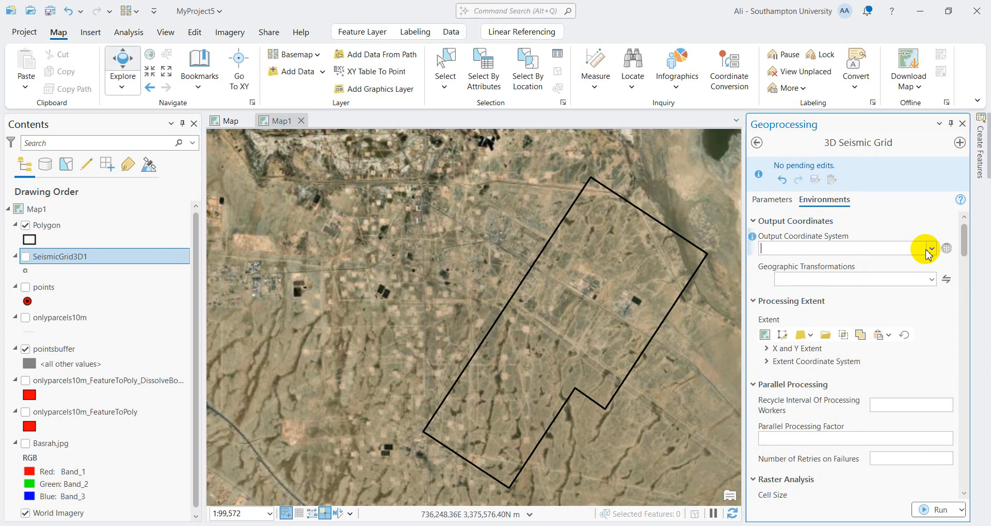
click(928, 249)
click(874, 265)
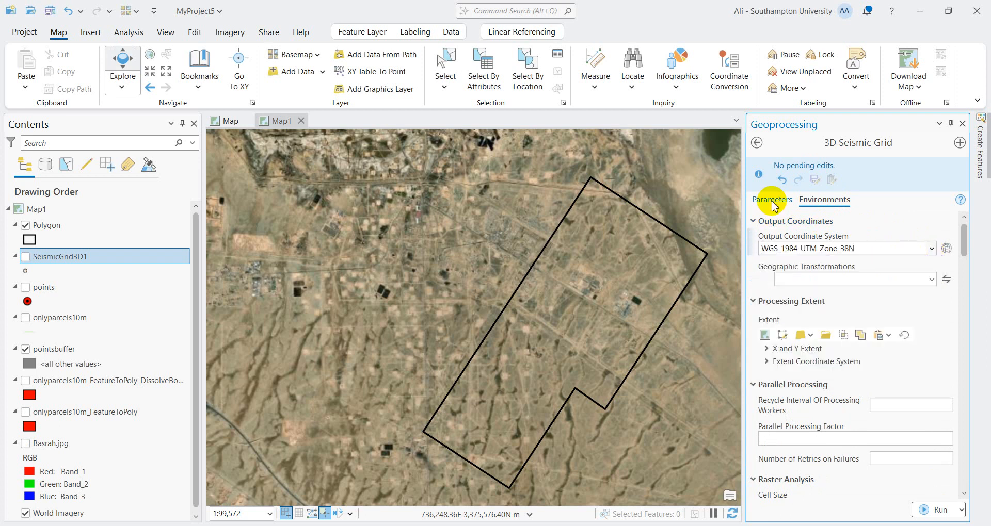
click(771, 200)
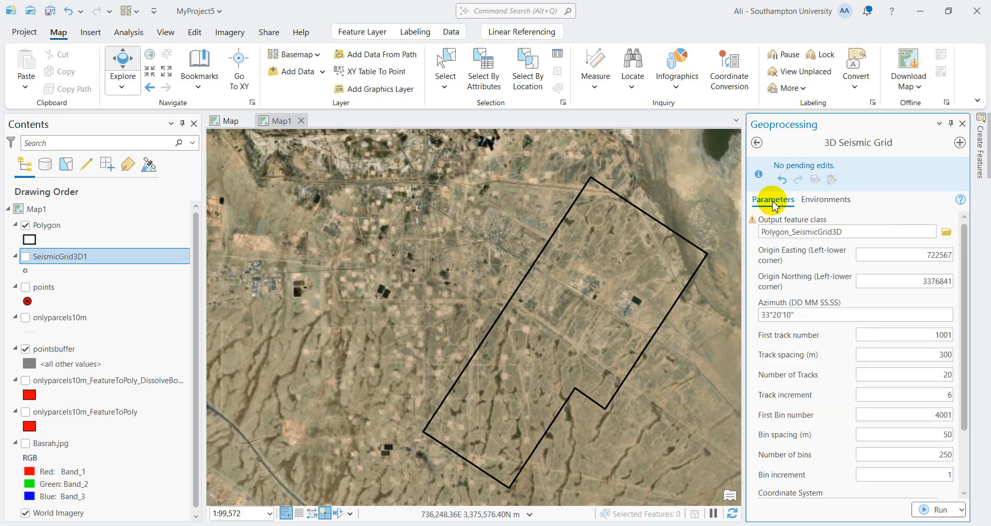
click(934, 509)
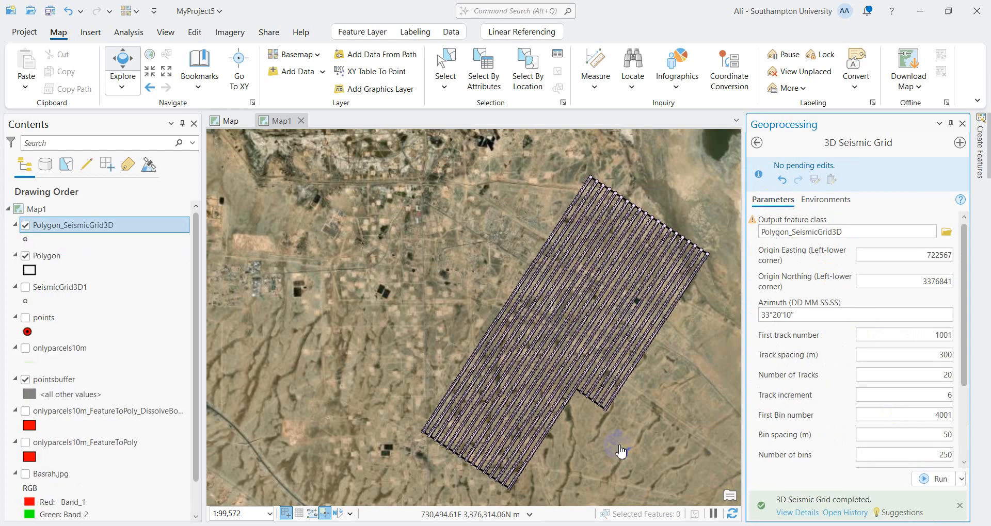
click(961, 124)
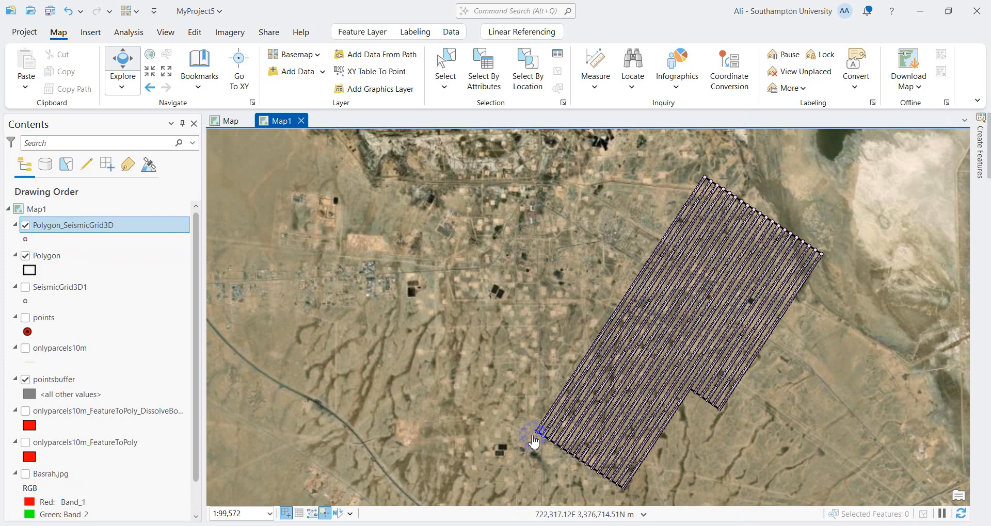
- Select and zoom to the first record in the Polygon_SeismicGrid3D attribute table, and close the table
right_click(110, 225)
click(154, 156)
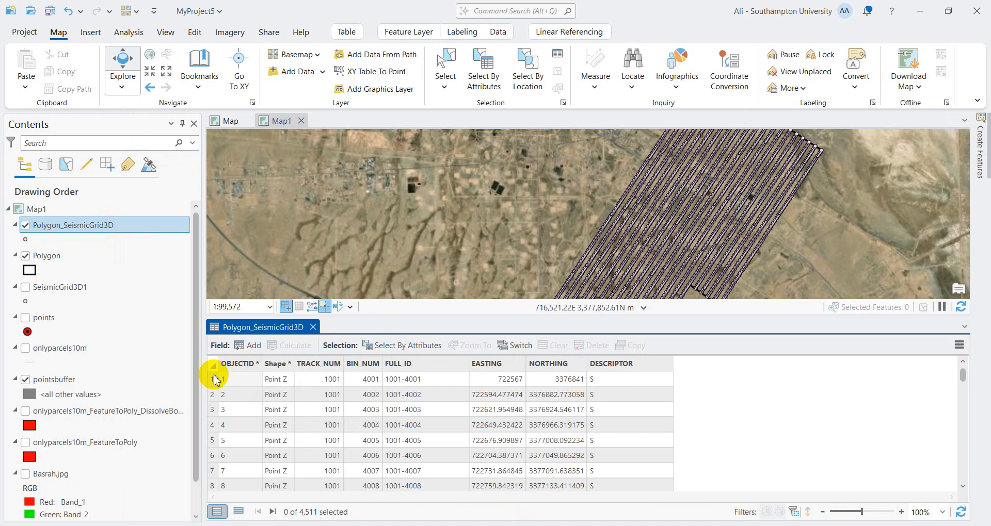
double_click(212, 381)
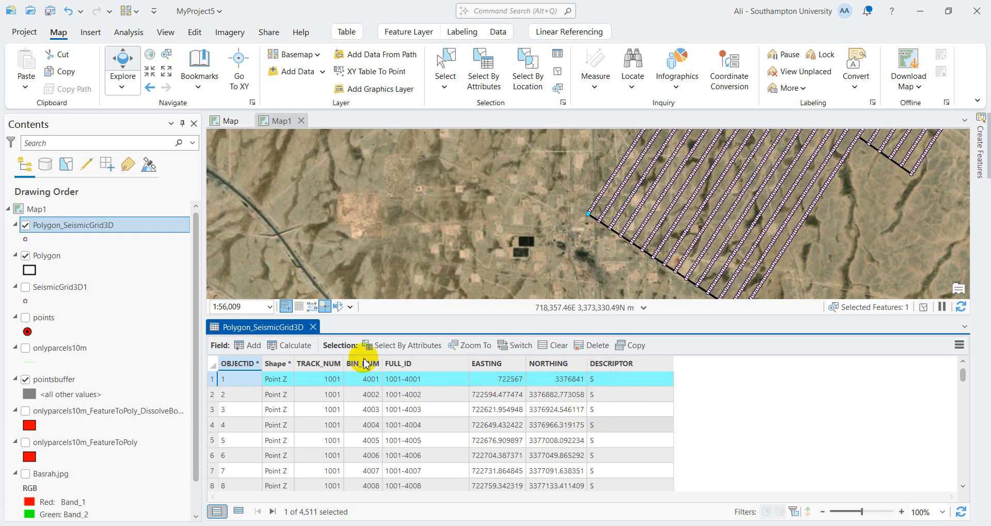
click(313, 327)
drag(679, 383, 621, 425)
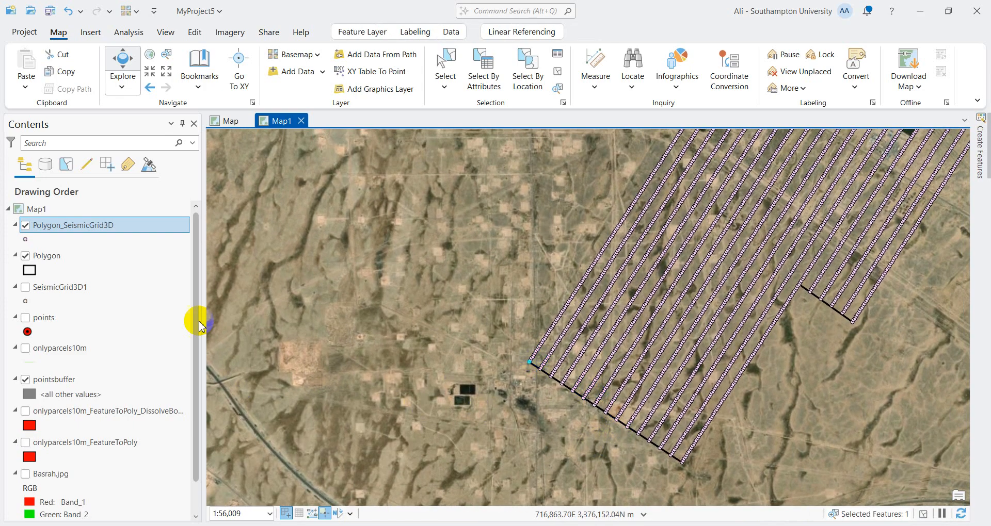
- Reopen the seismic grid's attribute table to examine the first point's track, bin and full ID values, and close it
right_click(112, 226)
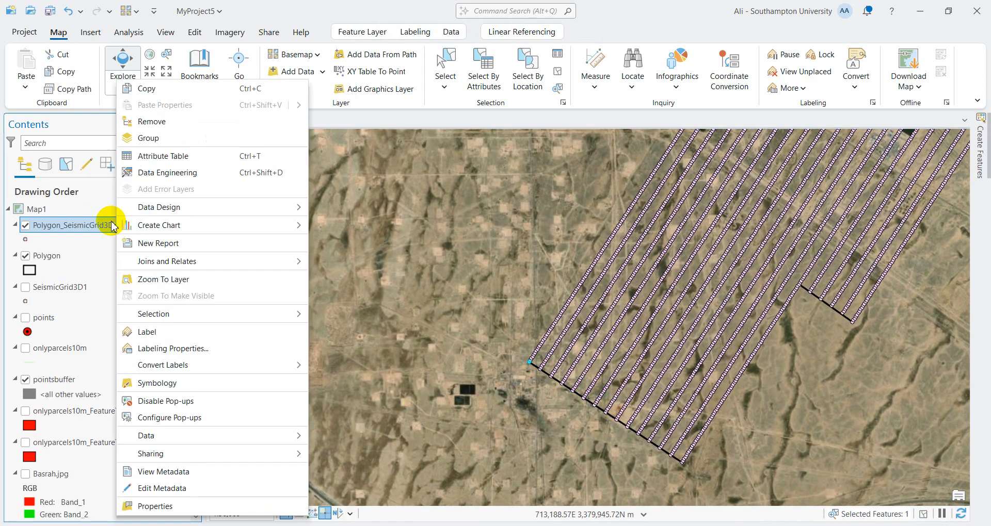
click(173, 155)
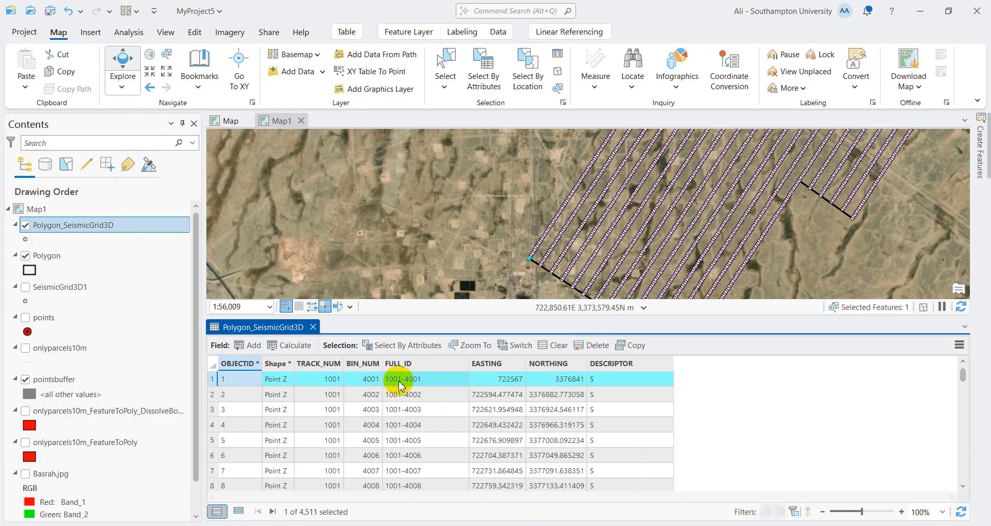
click(312, 328)
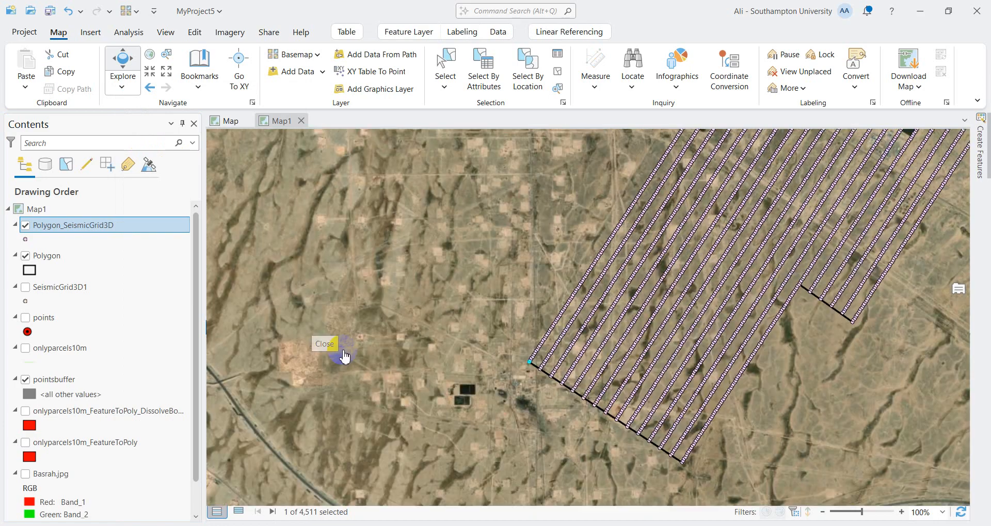
- Measure the planar distance between two adjacent Polygon_SeismicGrid3D points along an inner track near the grid's southwest end, and close the measurement
scroll(555, 377, up, 8)
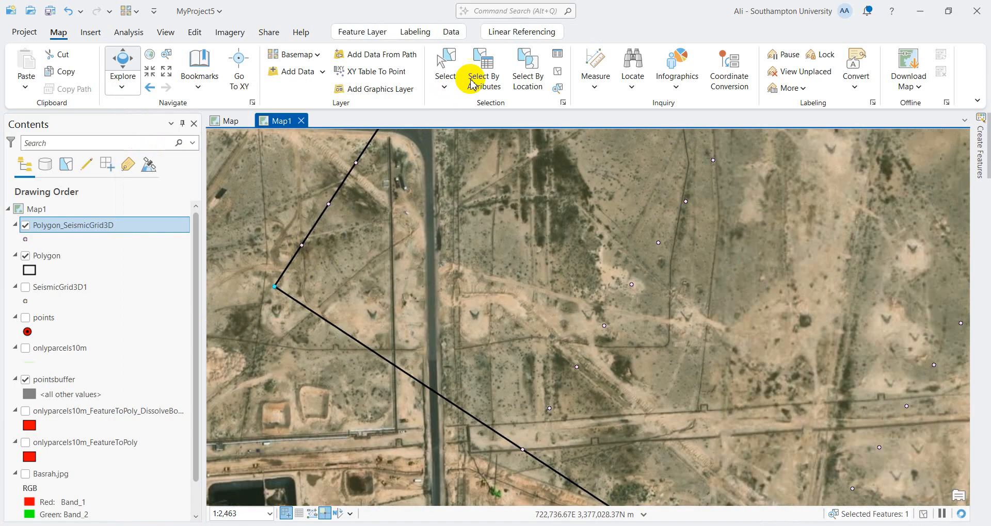
click(594, 72)
click(380, 226)
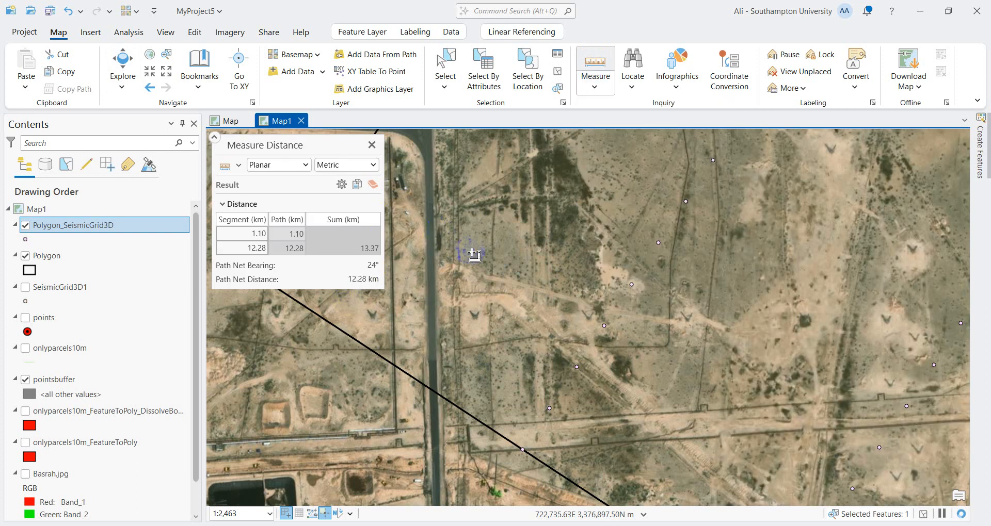
drag(511, 277, 597, 287)
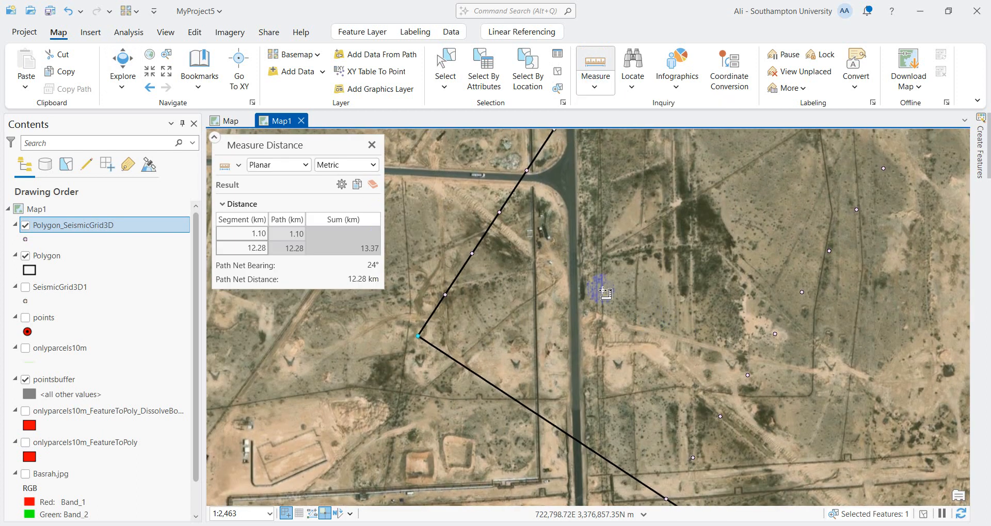
click(475, 253)
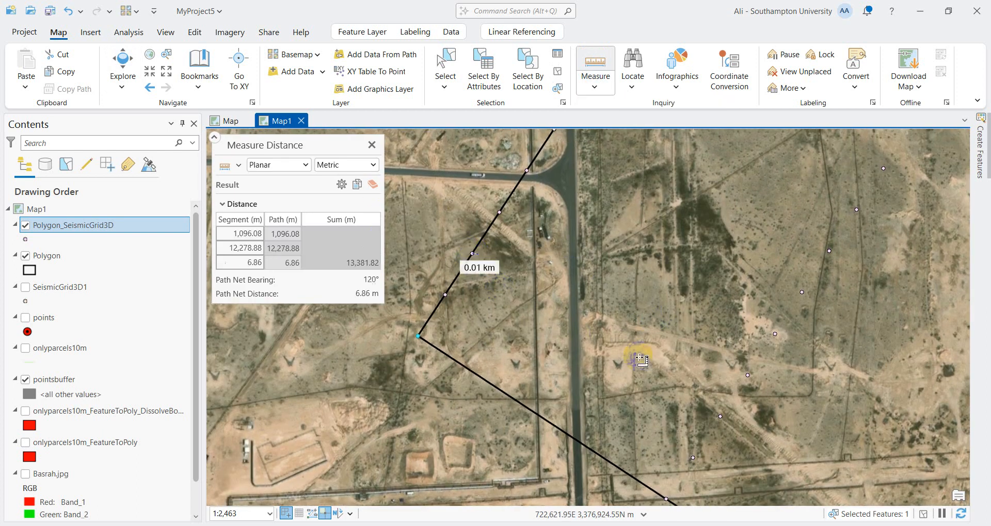
double_click(723, 417)
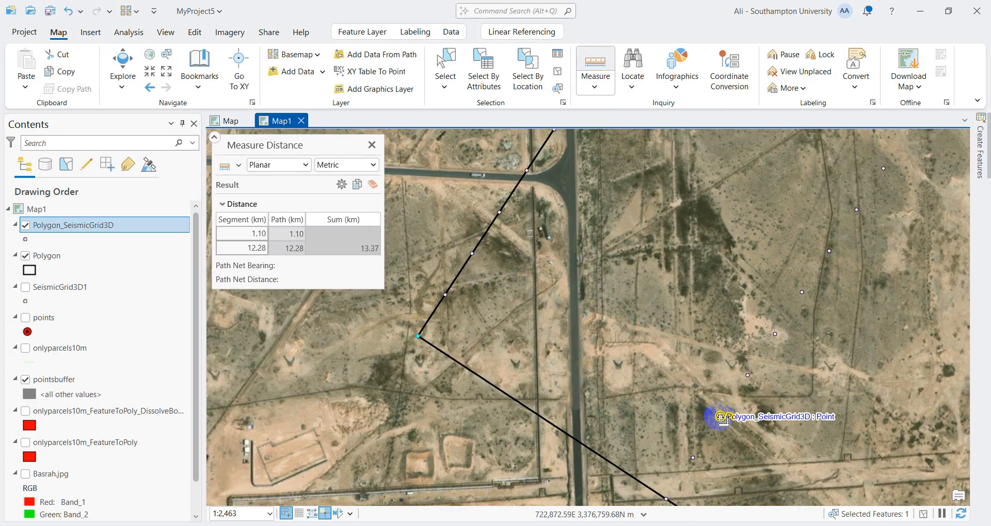
click(721, 416)
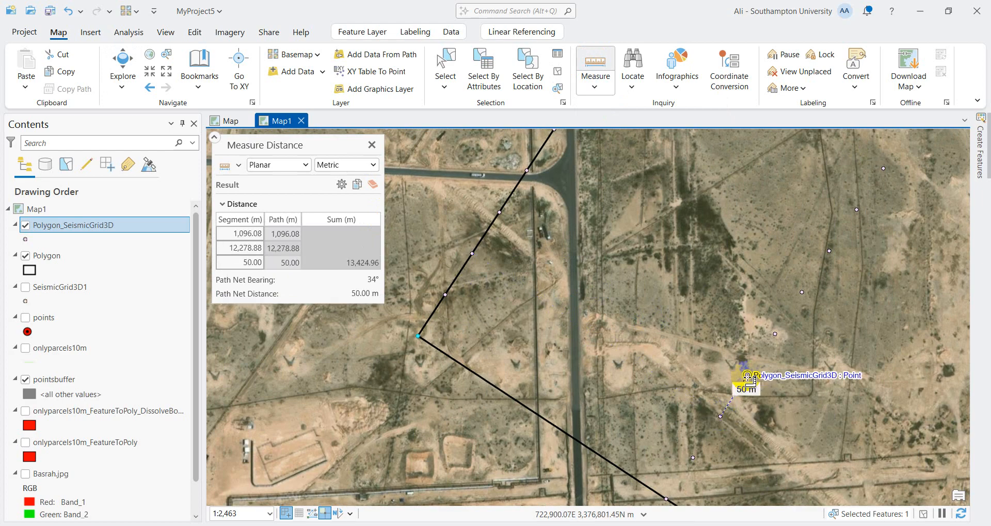
key(Escape)
click(371, 145)
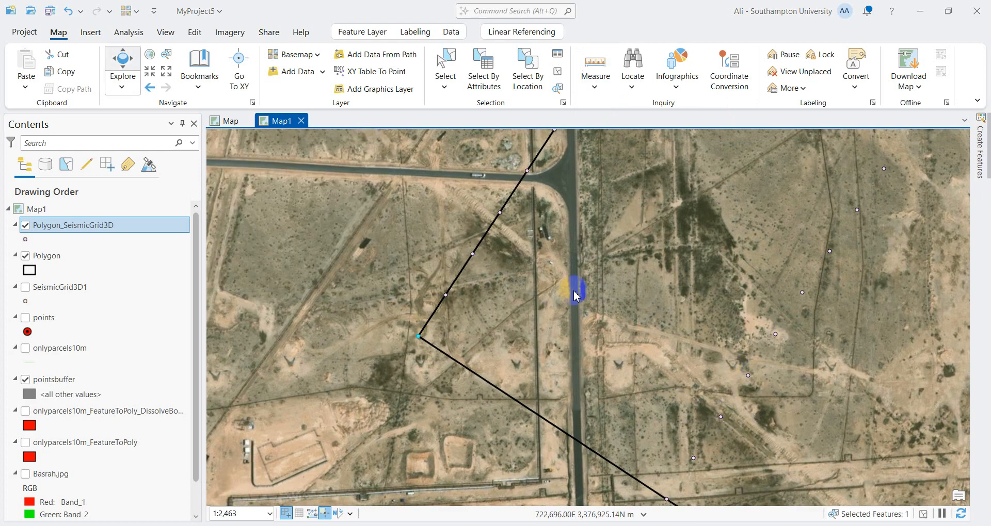
- Inspect the track, bin and full ID attributes of the seismic grid point at the first track's northern end, and close its pop-up
scroll(589, 309, down, 5)
scroll(599, 327, down, 5)
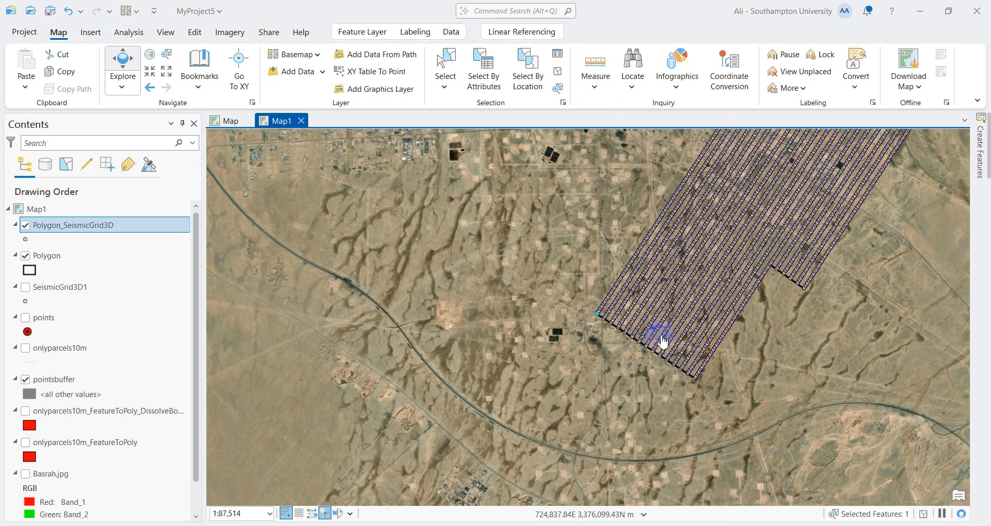
drag(748, 303, 609, 496)
scroll(651, 211, up, 10)
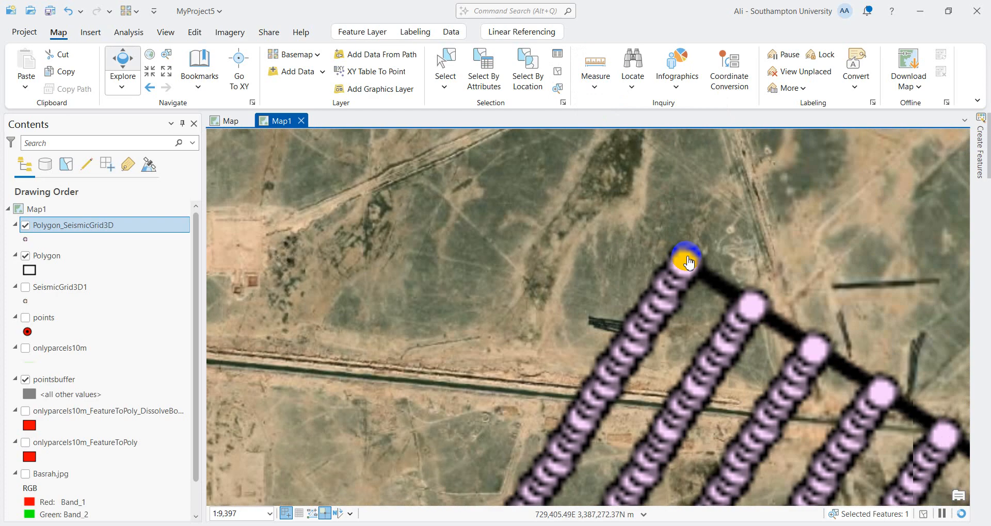
scroll(693, 272, up, 2)
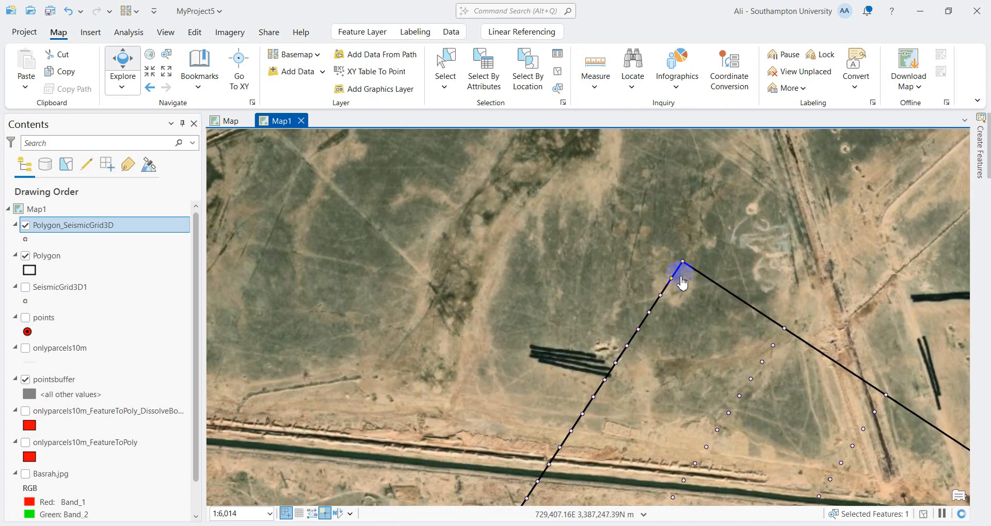
click(681, 282)
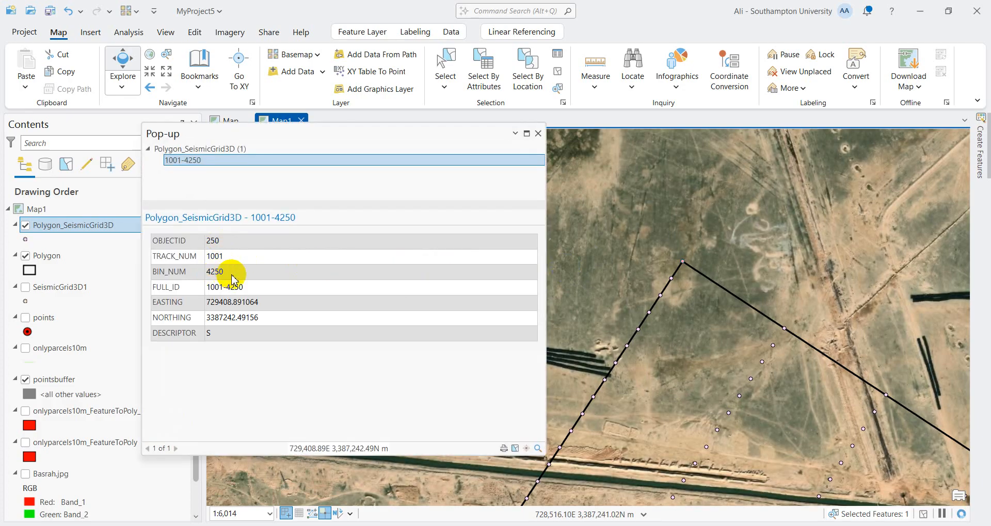
click(538, 133)
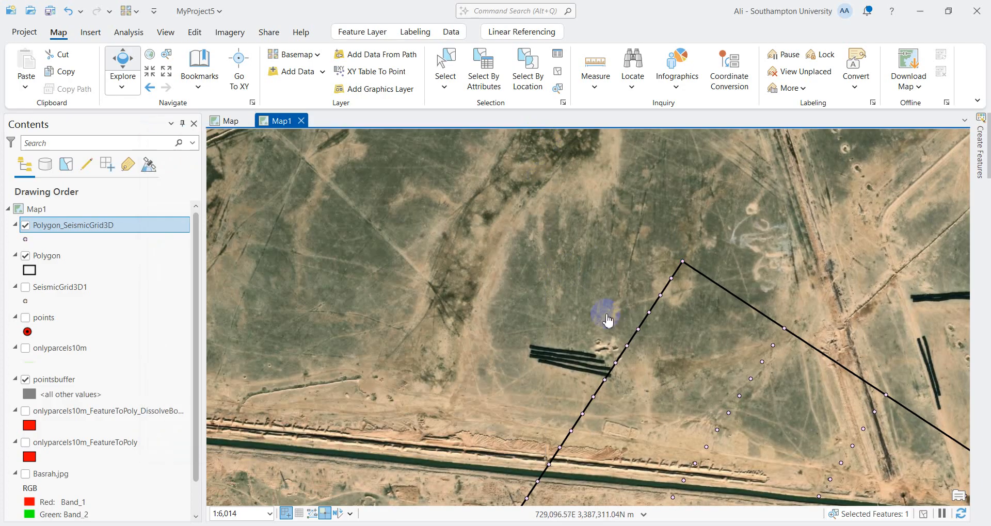
- Bring the whole seismic grid into view and clear the selected feature
scroll(607, 320, down, 8)
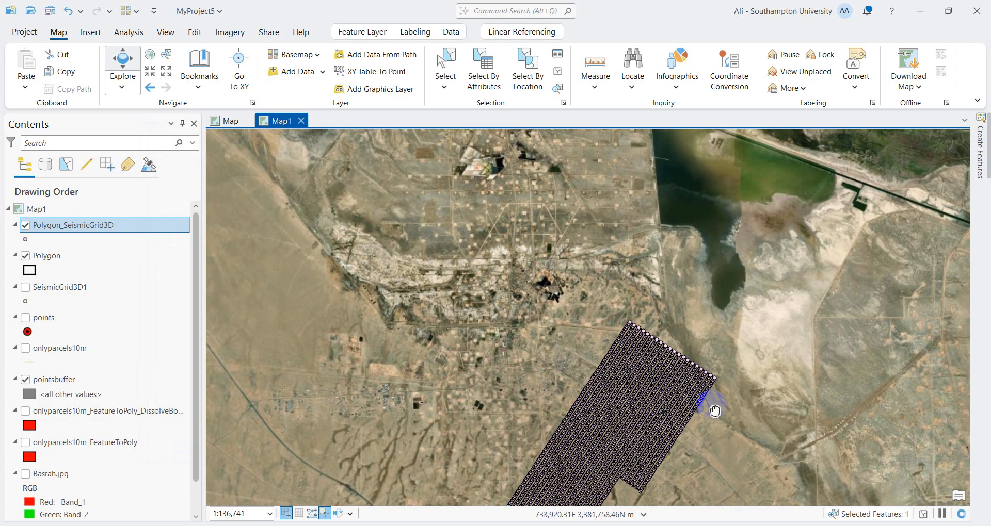
drag(715, 411, 713, 269)
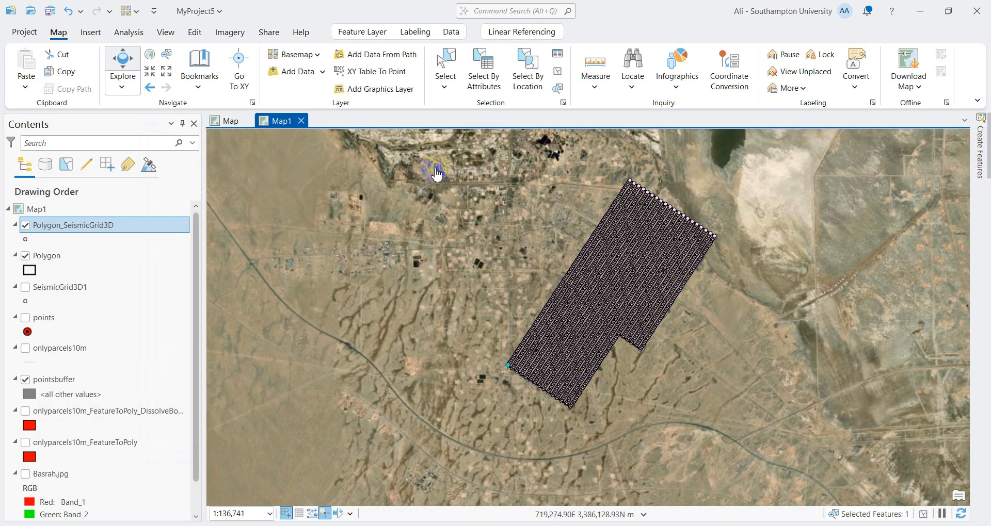
click(557, 71)
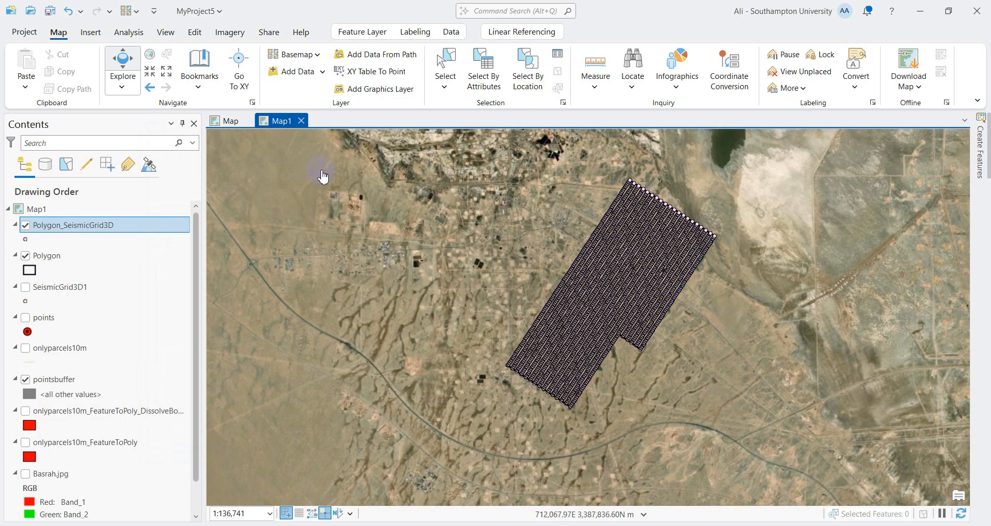